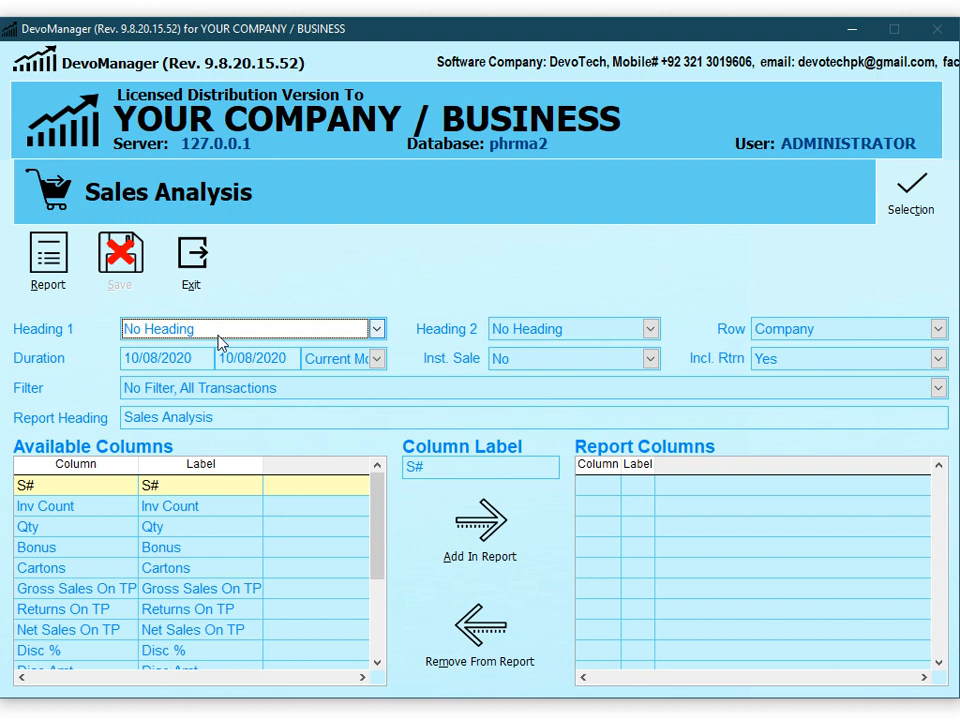
pyautogui.press('Down')
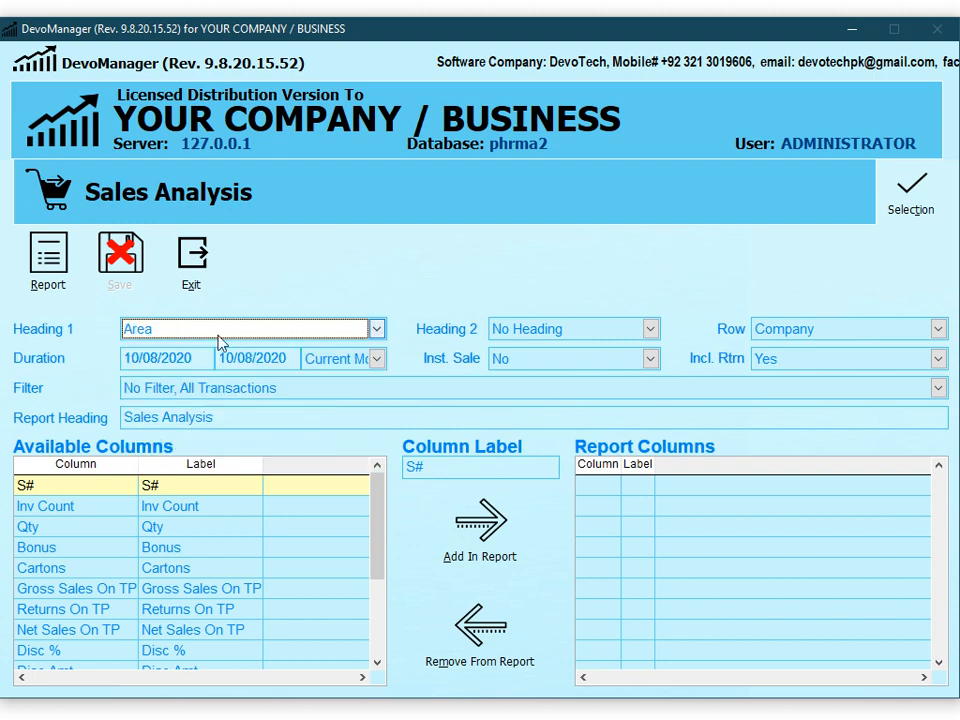
pyautogui.press('Tab')
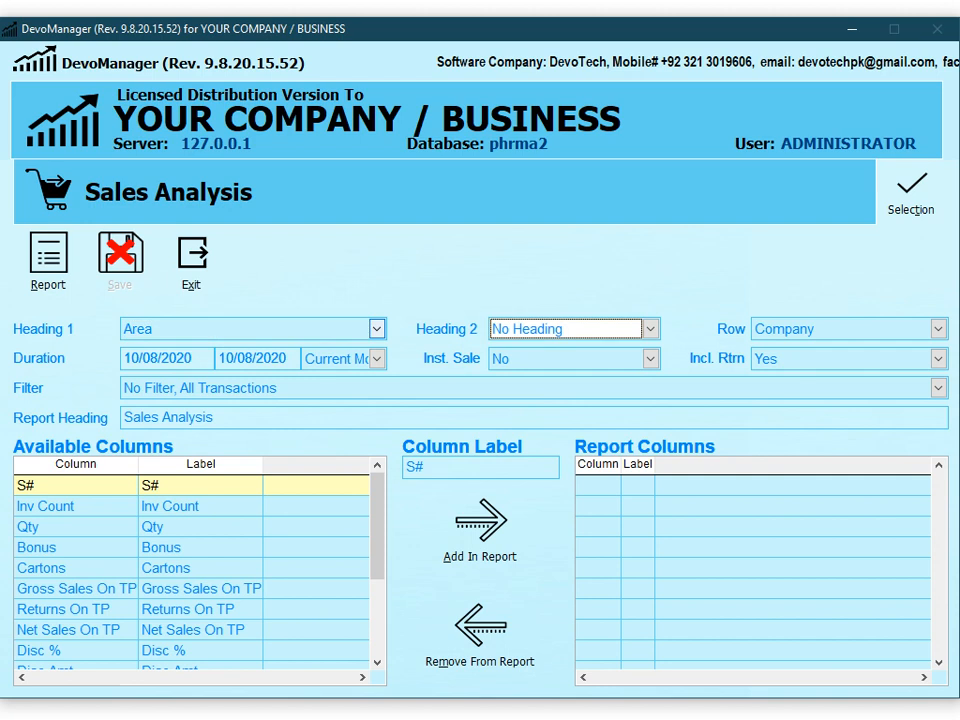
pyautogui.press('Down')
pyautogui.hotkey('shift', 'Tab')
pyautogui.press('Up')
# - Set the report's row grouping to Item
pyautogui.press('Tab')
pyautogui.press('Tab')
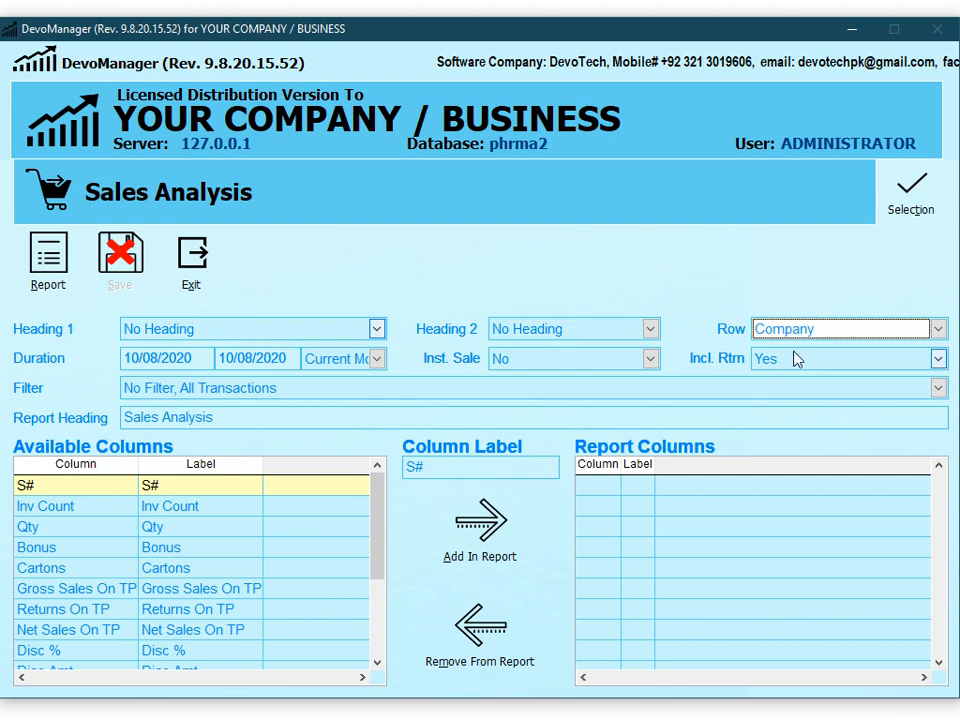
pyautogui.press('Down')
pyautogui.press('Down')
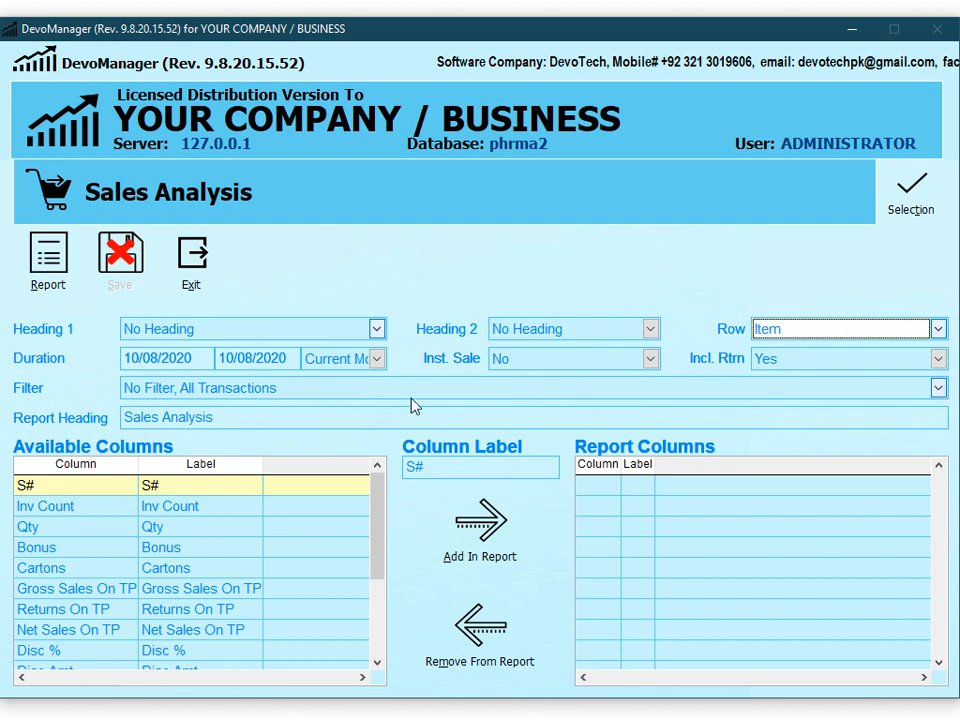
# - Set the report duration from 01/01/2020 to 31/01/2020
pyautogui.click(170, 362)
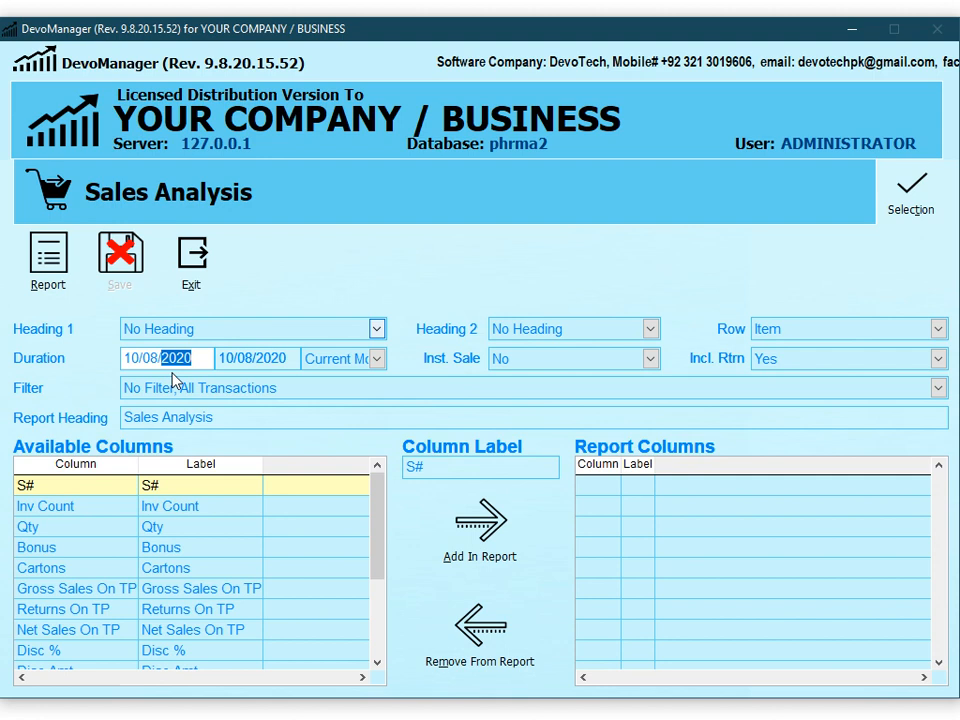
pyautogui.hotkey('ctrl', 'a')
pyautogui.write('01012020')
pyautogui.press('Tab')
pyautogui.write('31012020')
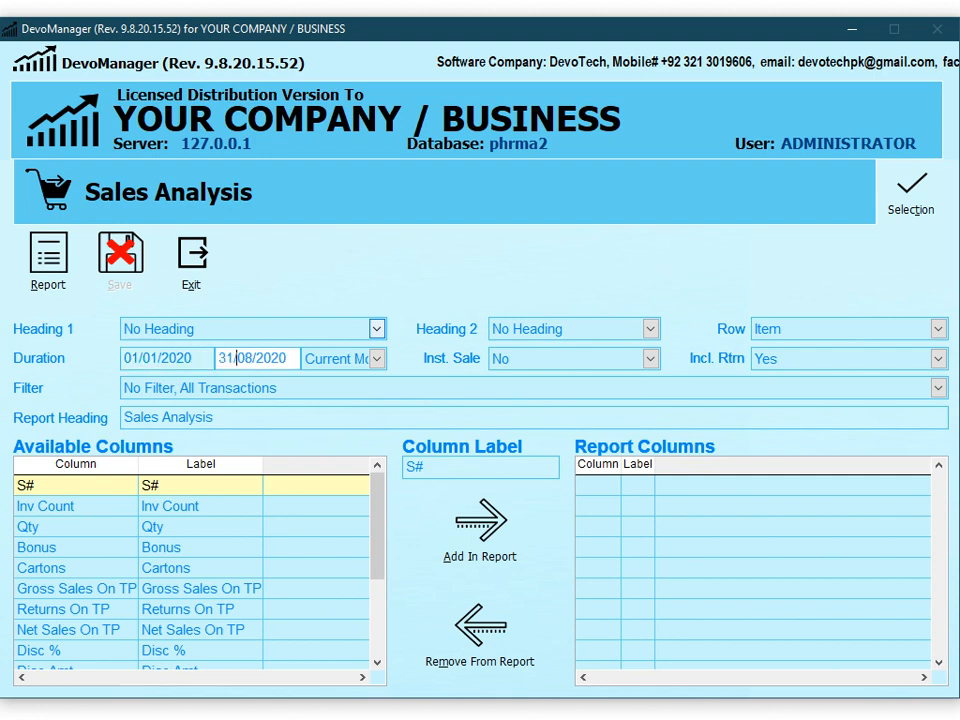
pyautogui.press('Tab')
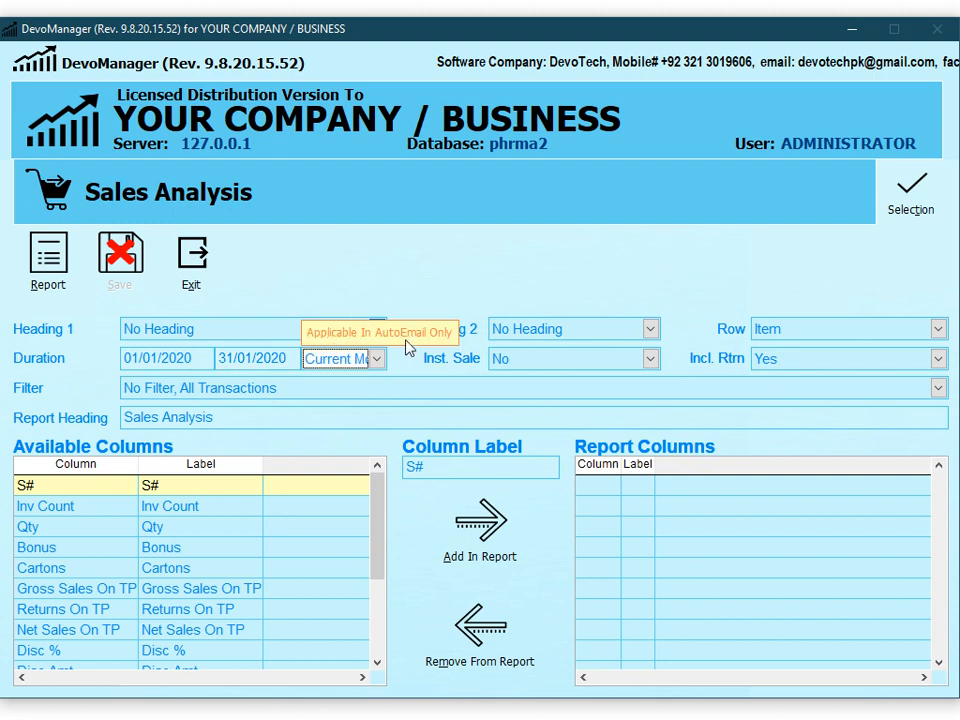
pyautogui.click(563, 364)
pyautogui.click(559, 399)
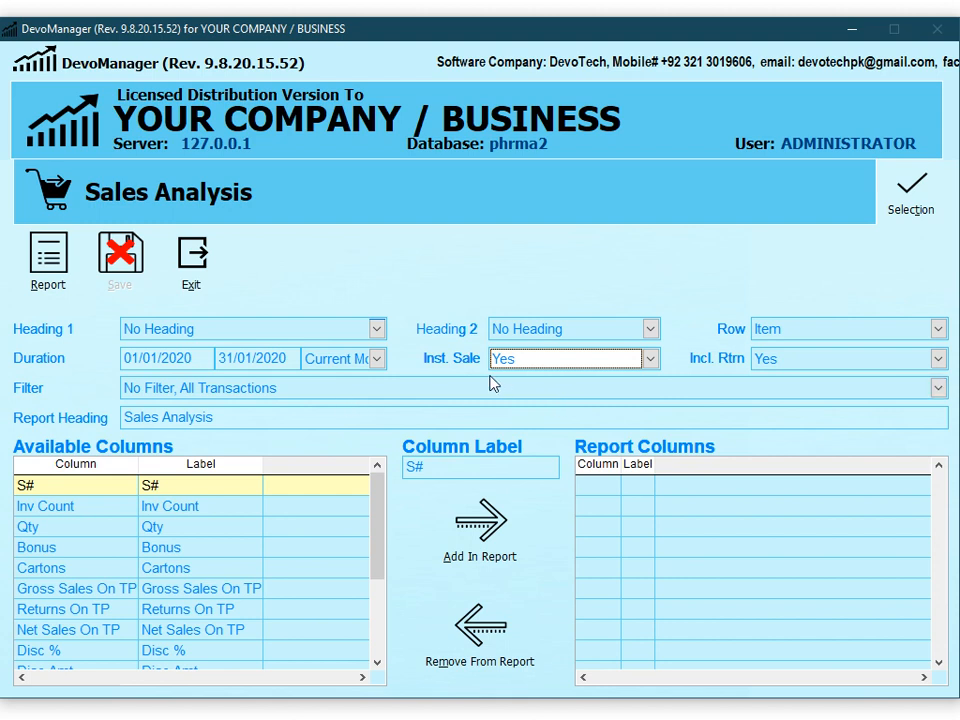
pyautogui.click(538, 365)
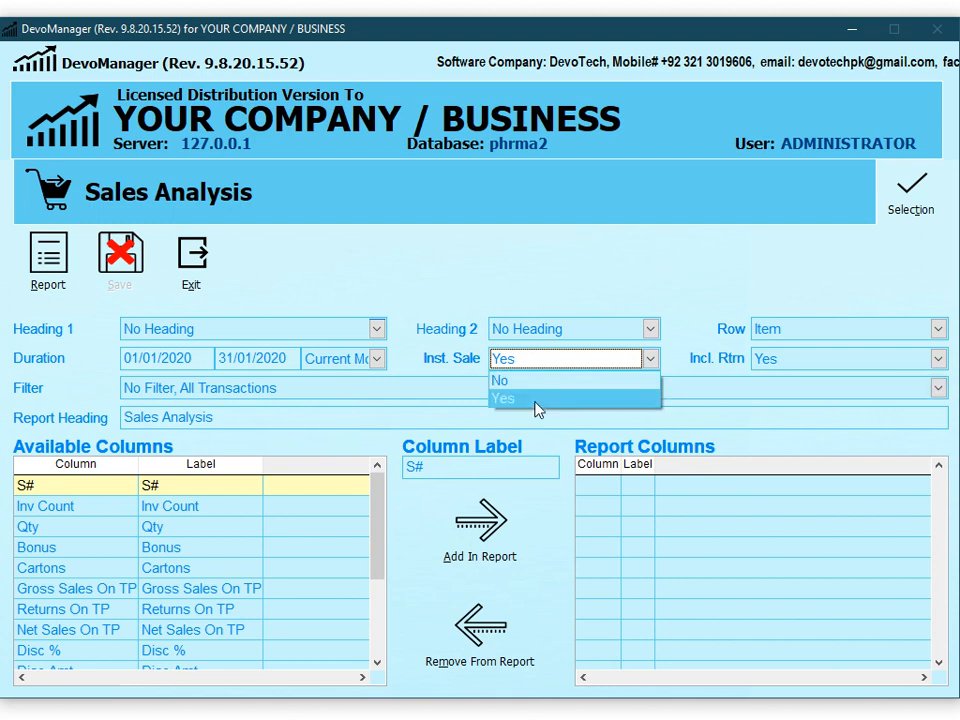
pyautogui.click(536, 382)
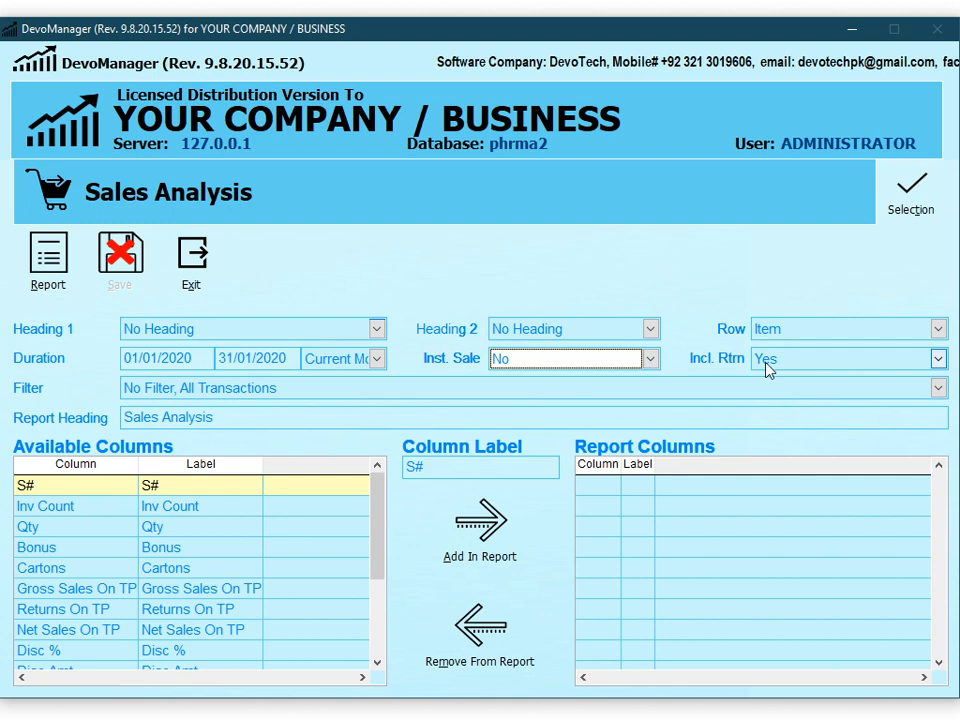
pyautogui.click(768, 369)
pyautogui.click(768, 369)
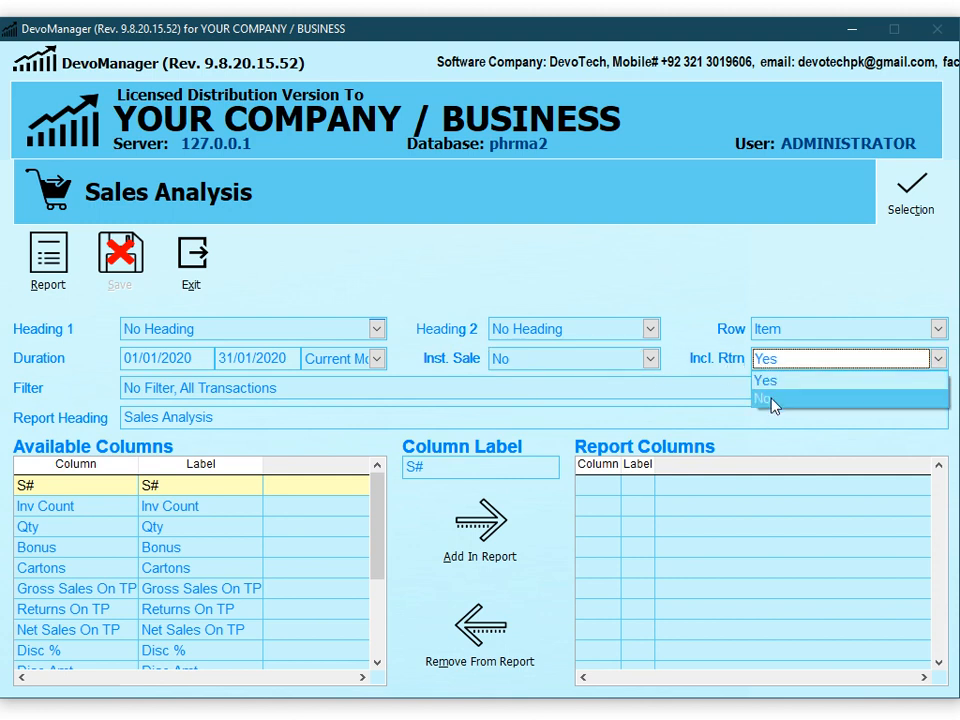
pyautogui.click(778, 366)
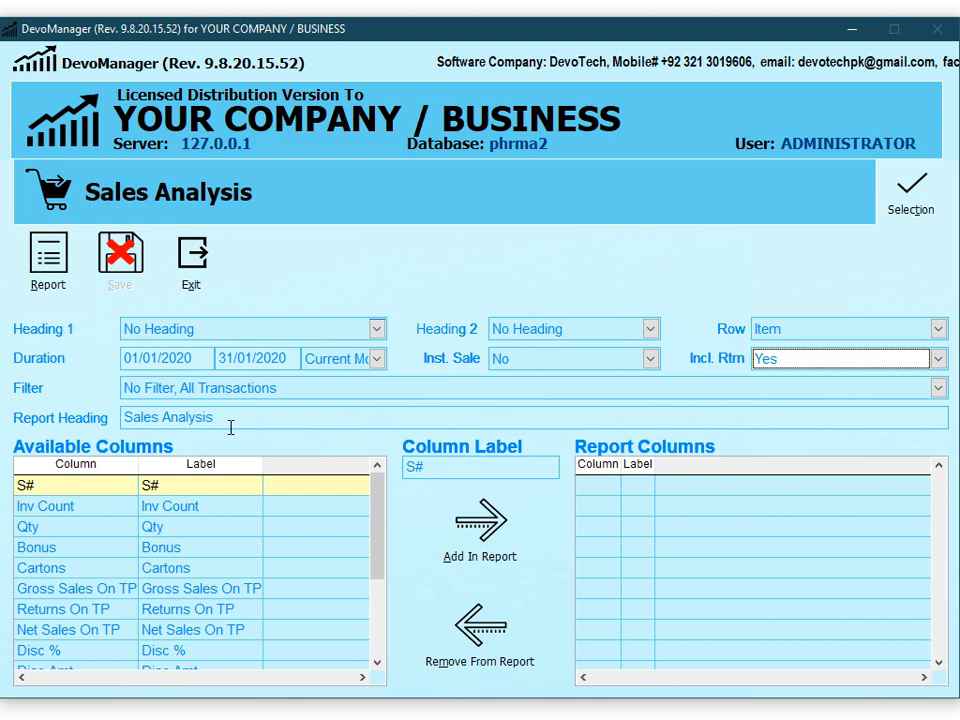
# - Replace the report heading with ITEM WISE SALES
pyautogui.moveTo(235, 427); pyautogui.dragTo(85, 420)
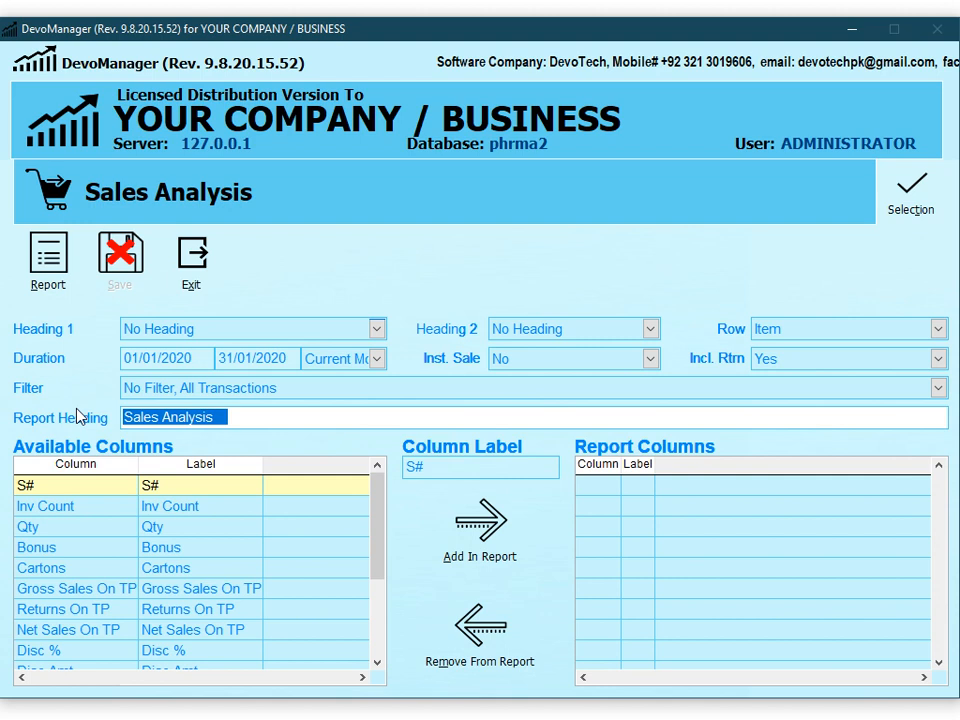
pyautogui.write('ITEMN')
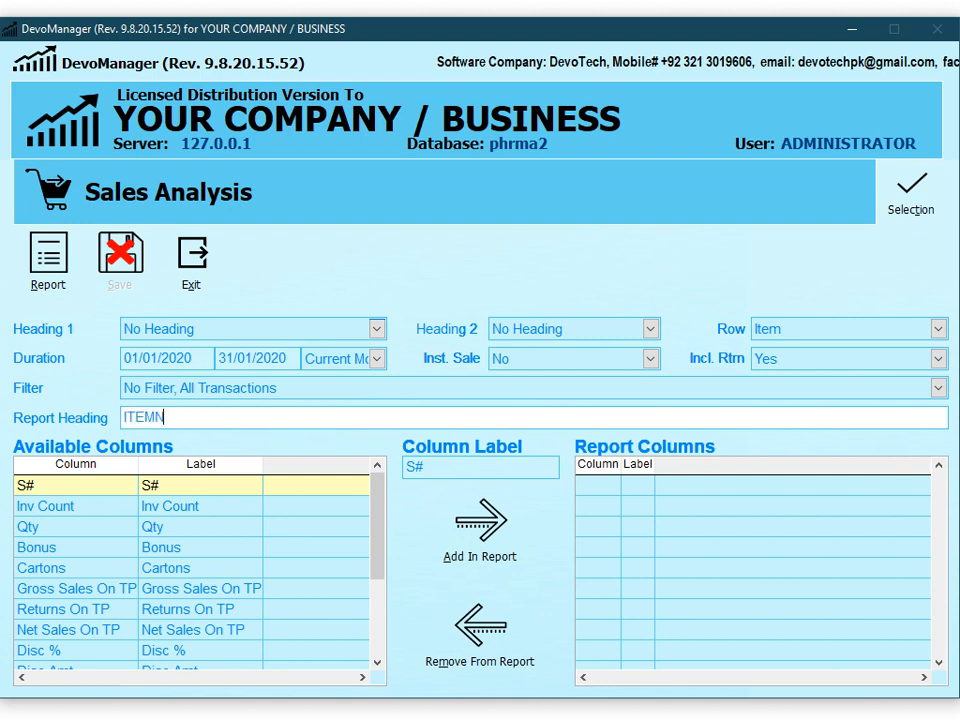
pyautogui.press('BackSpace')
pyautogui.write('WISE SALES')
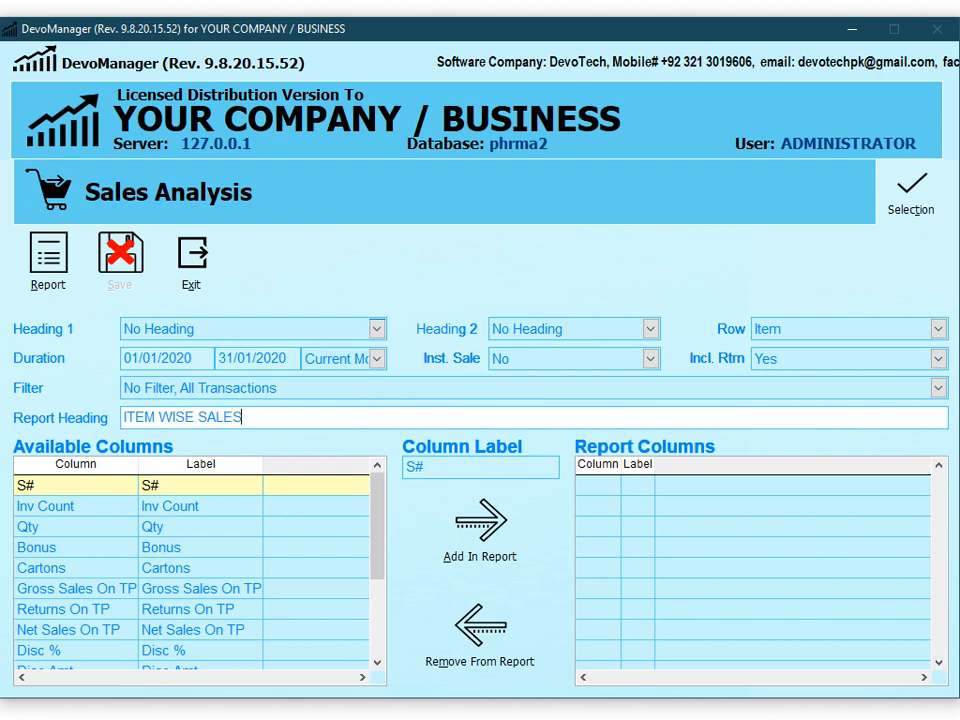
pyautogui.moveTo(250, 418); pyautogui.dragTo(121, 417)
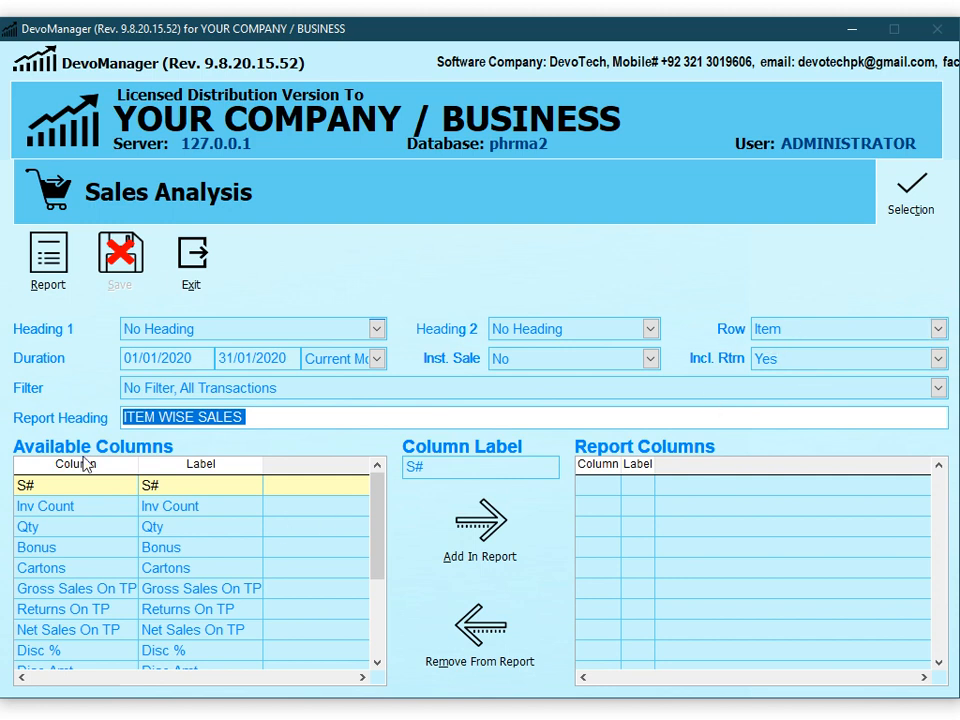
# - Look through the whole list of available report columns, from S# down to Net Amt
pyautogui.click(378, 580)
pyautogui.moveTo(374, 573); pyautogui.dragTo(377, 497)
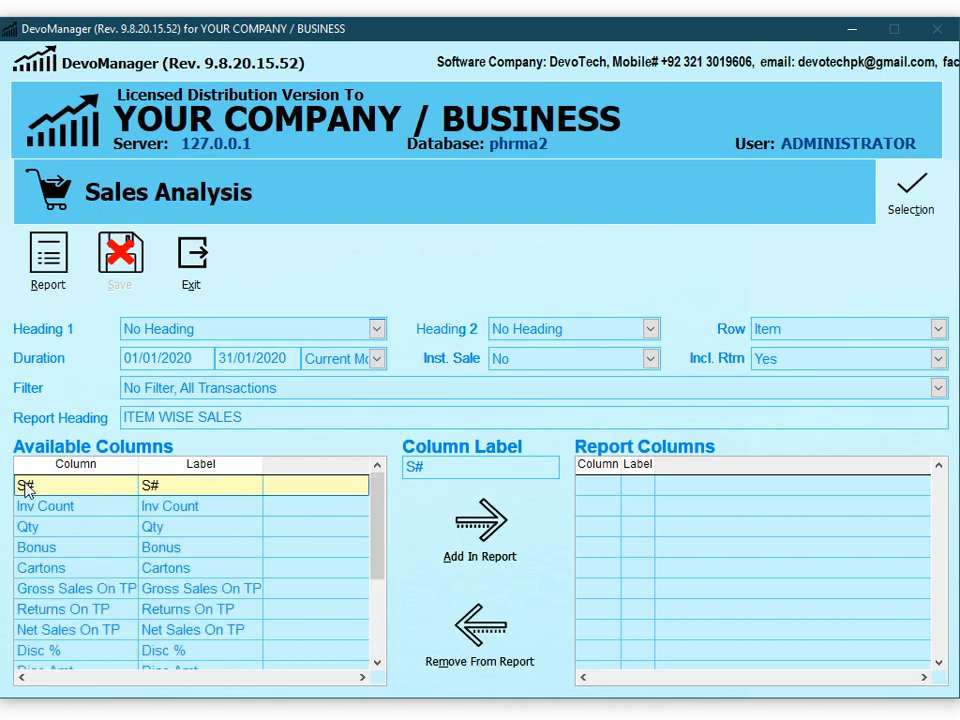
pyautogui.press('Down')
pyautogui.press('Down')
pyautogui.press('Down')
pyautogui.press('Down')
pyautogui.press('Down')
pyautogui.press('Down')
pyautogui.press('Down')
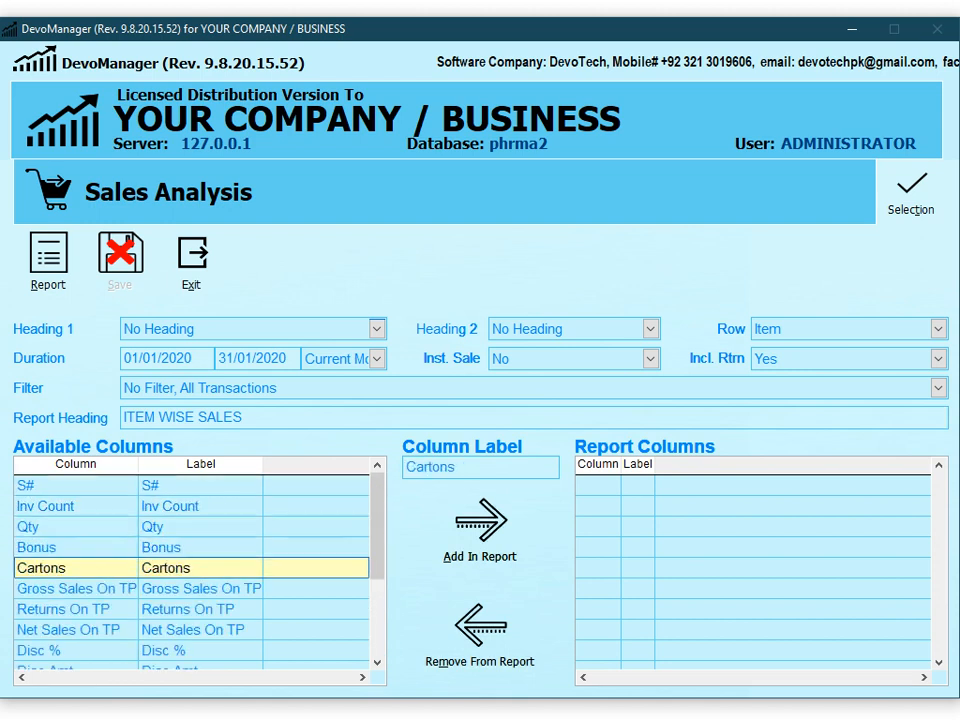
pyautogui.press('Down')
pyautogui.press('Down')
pyautogui.press('Down')
pyautogui.press('Down')
pyautogui.press('Down')
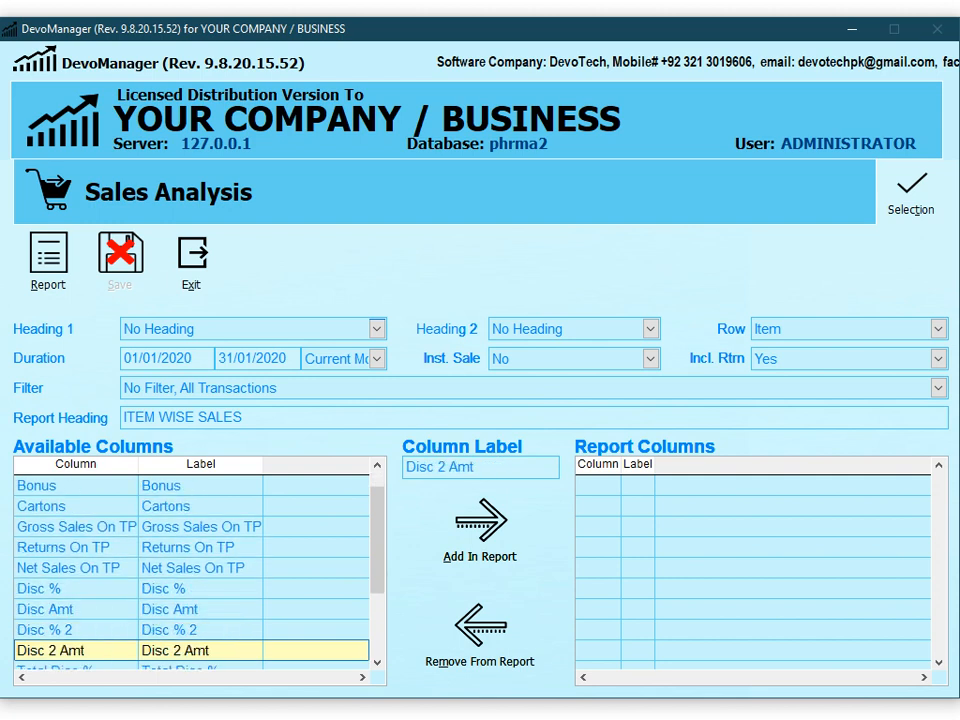
pyautogui.press('Down')
pyautogui.press('Down')
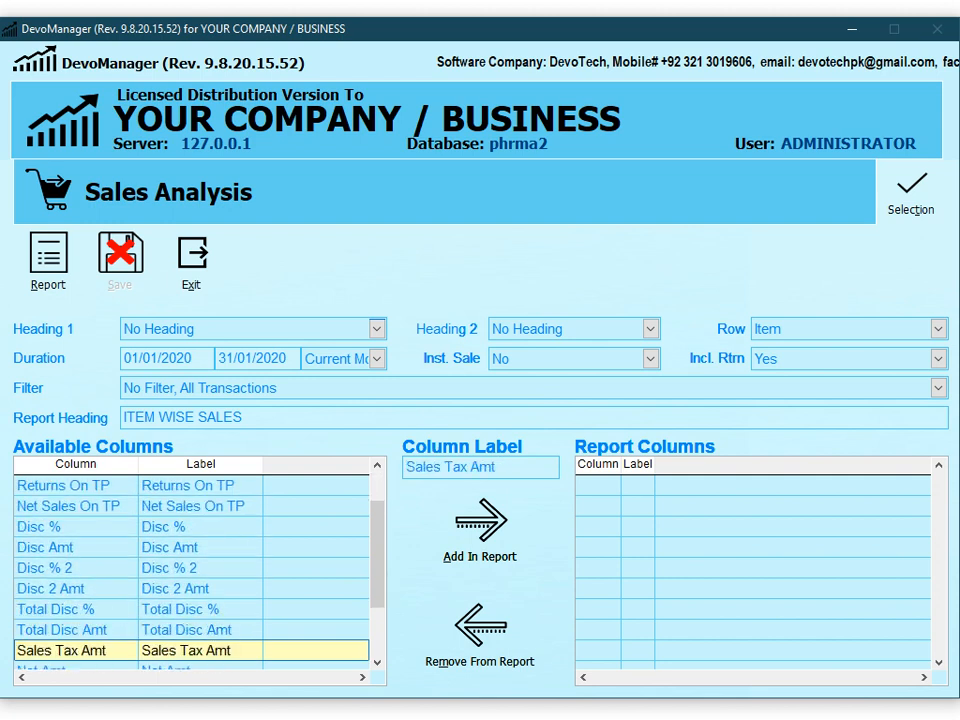
pyautogui.press('Down')
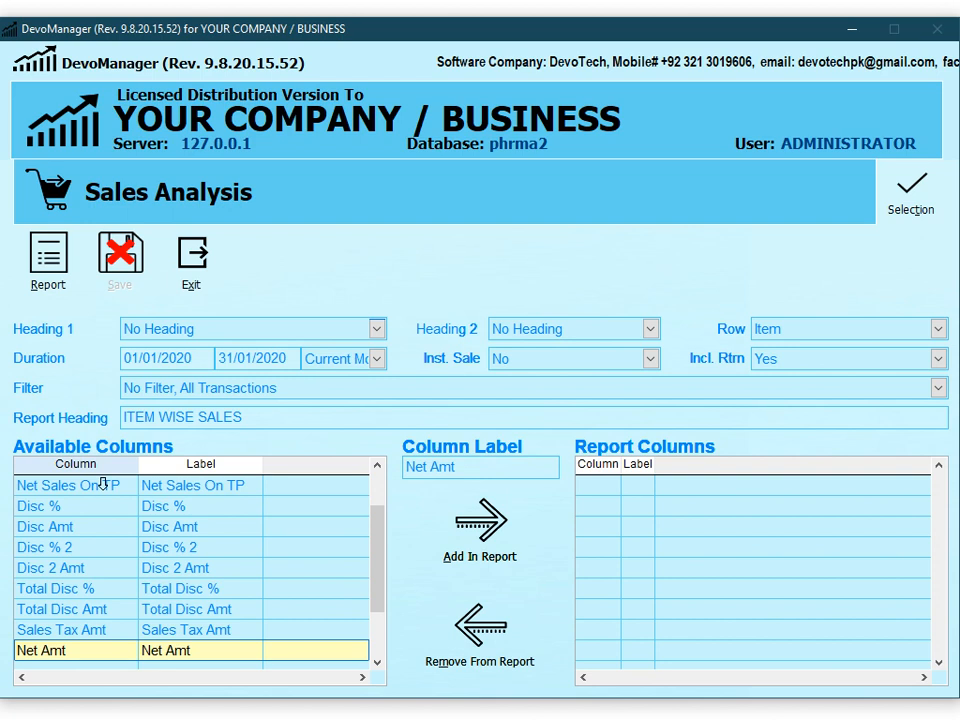
pyautogui.scroll(3, 287, 580)
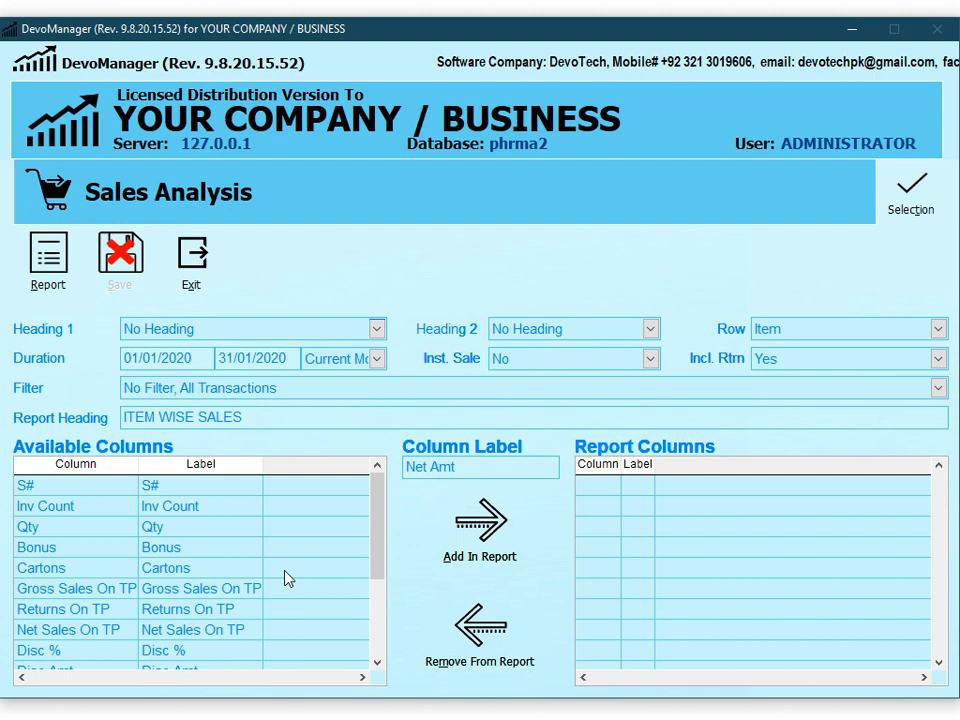
# - Add the S# column to the report with the label S.NO
pyautogui.click(167, 490)
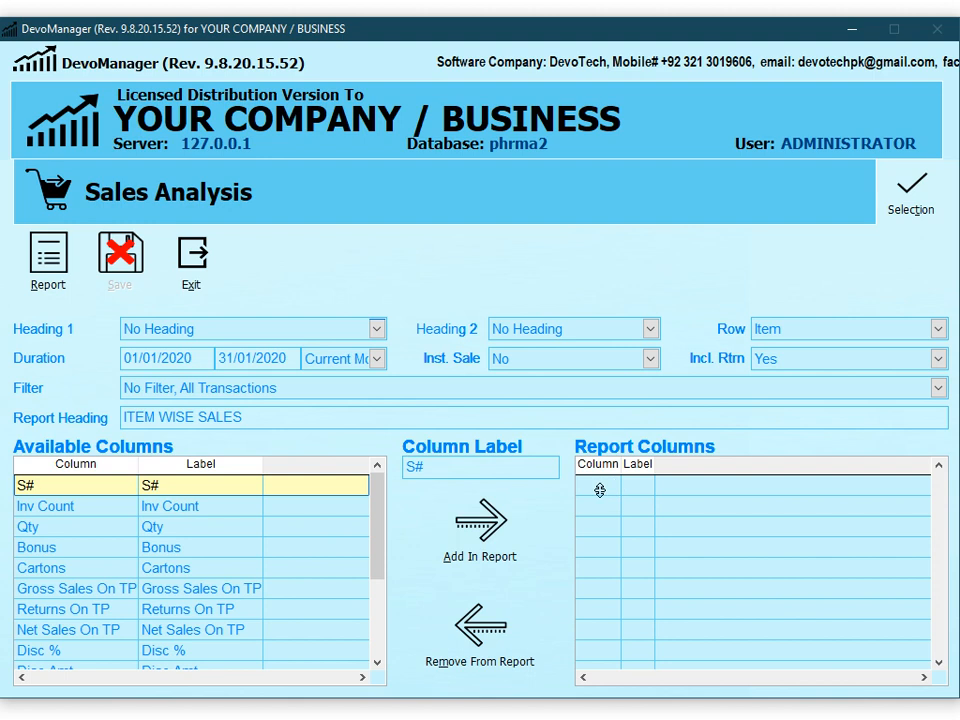
pyautogui.click(451, 479)
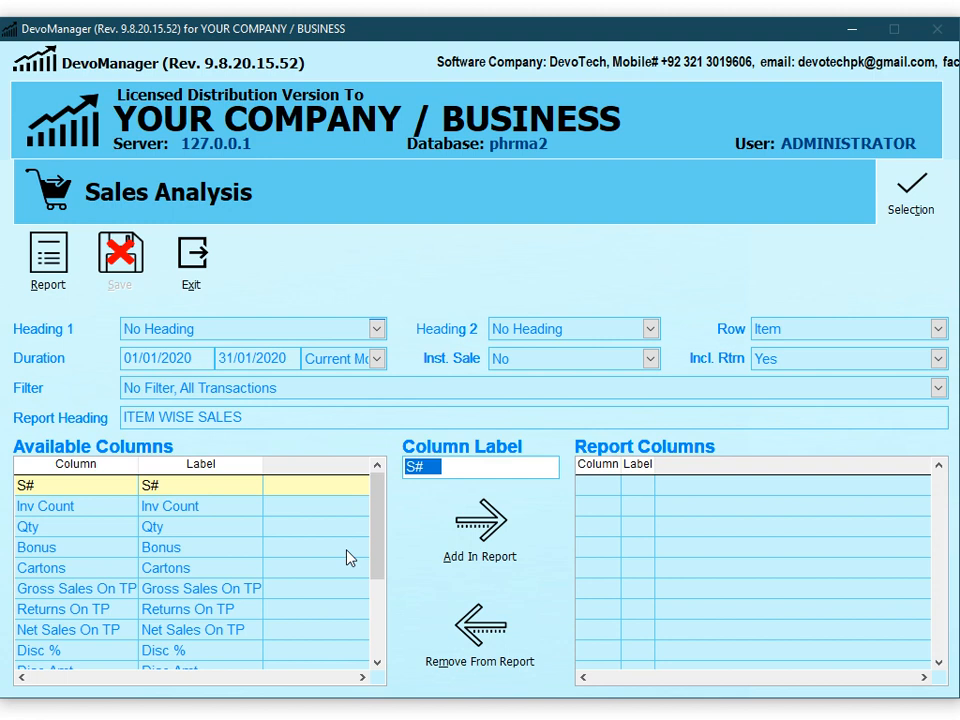
pyautogui.write('S.NO')
pyautogui.click(480, 548)
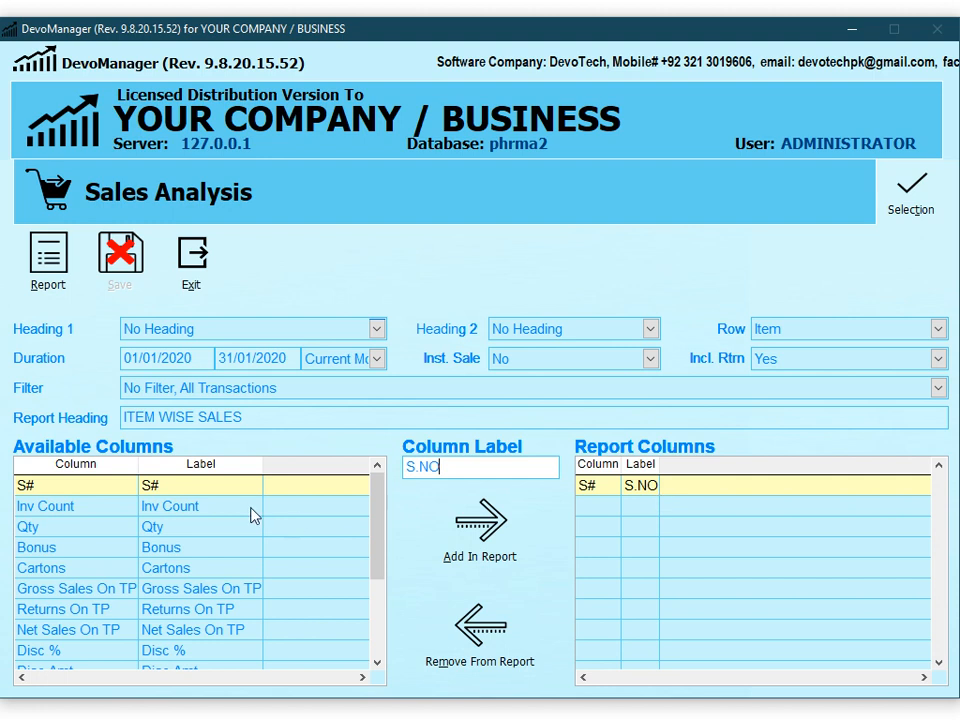
pyautogui.click(163, 510)
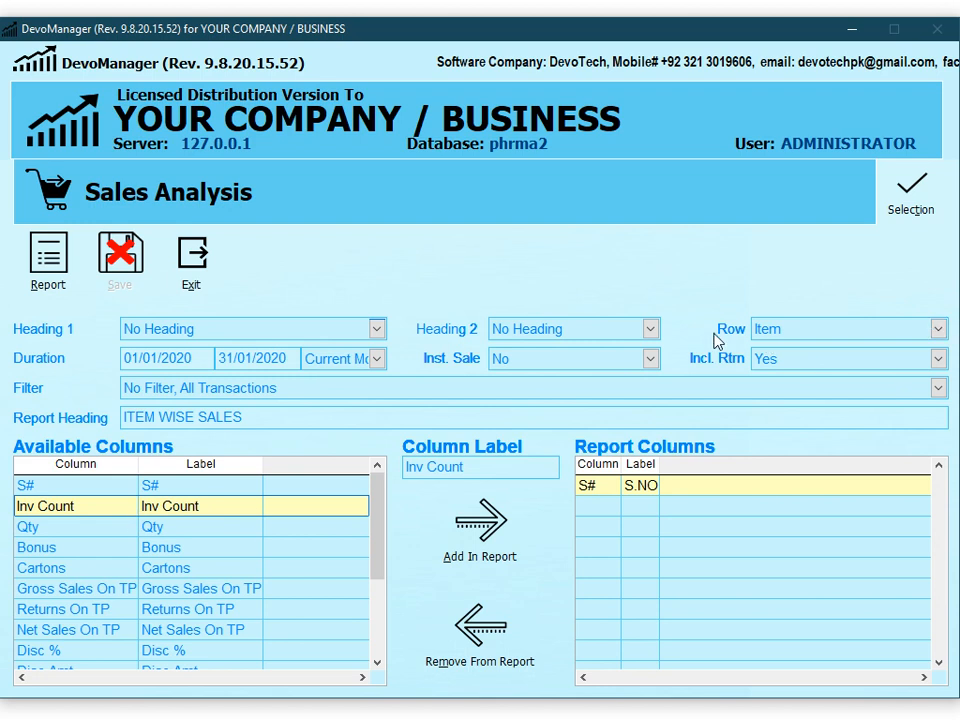
pyautogui.click(795, 332)
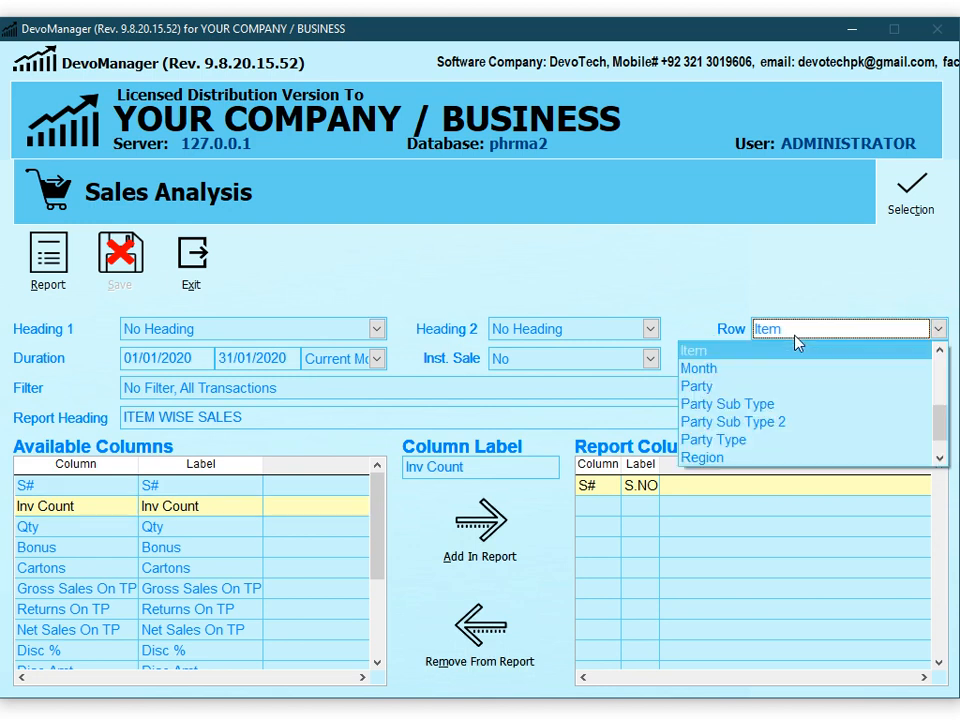
pyautogui.moveTo(937, 422); pyautogui.dragTo(943, 364)
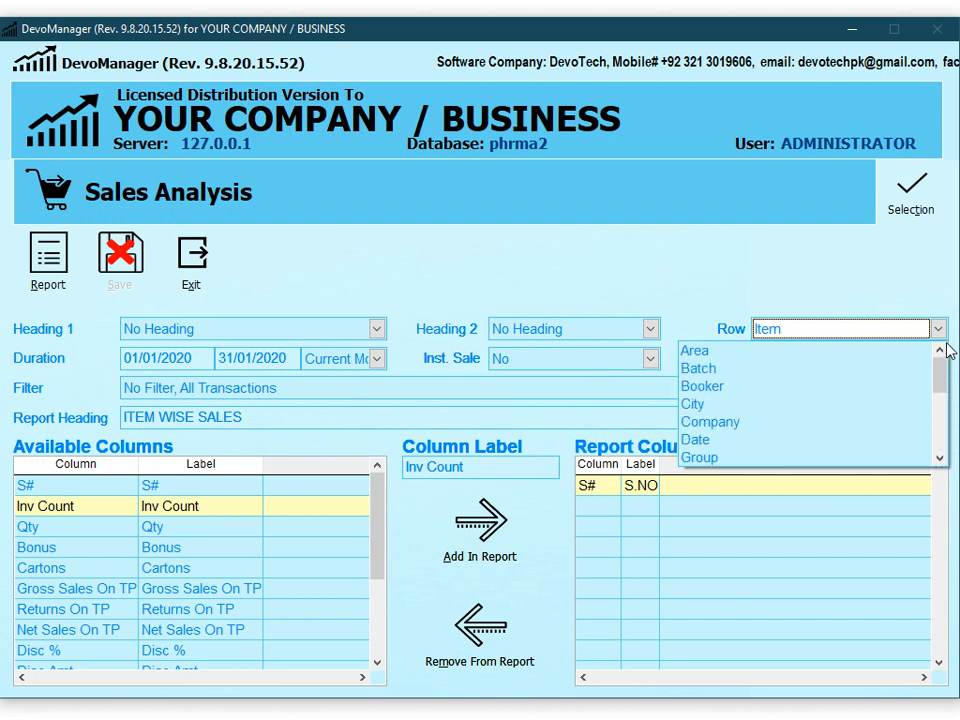
pyautogui.click(890, 250)
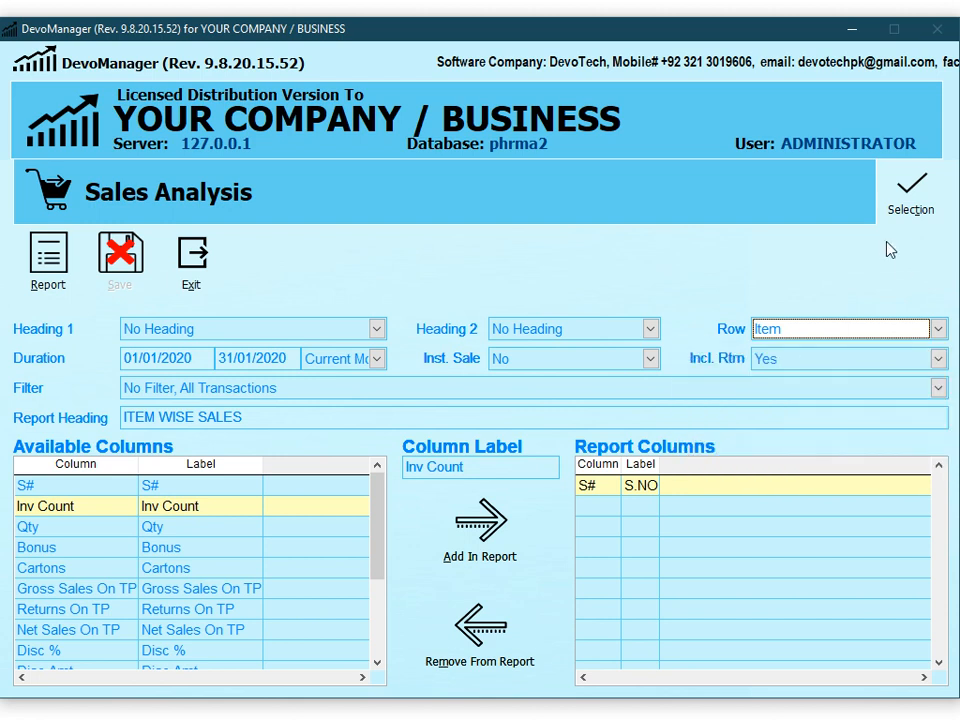
# - Add the Qty and Bonus columns to the report with their default labels
pyautogui.click(189, 530)
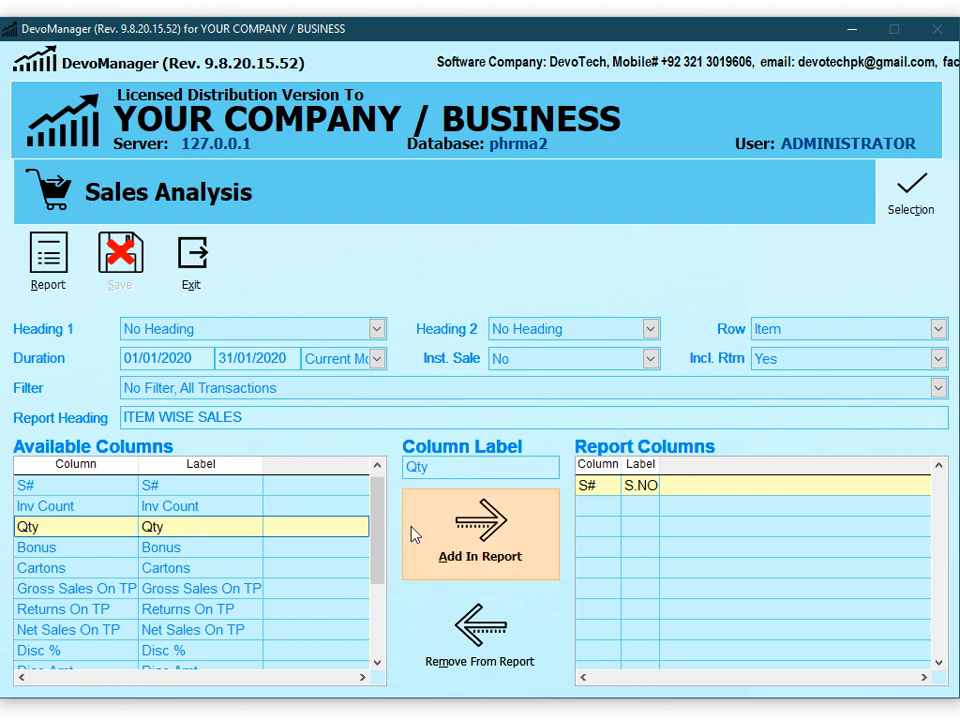
pyautogui.click(448, 533)
pyautogui.click(165, 548)
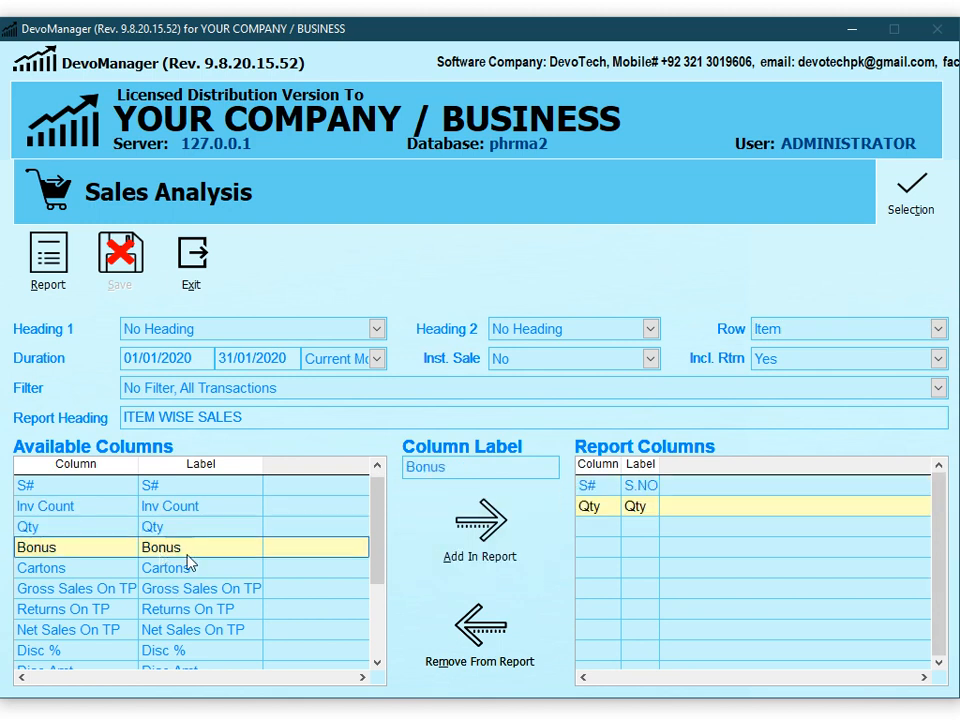
pyautogui.click(520, 548)
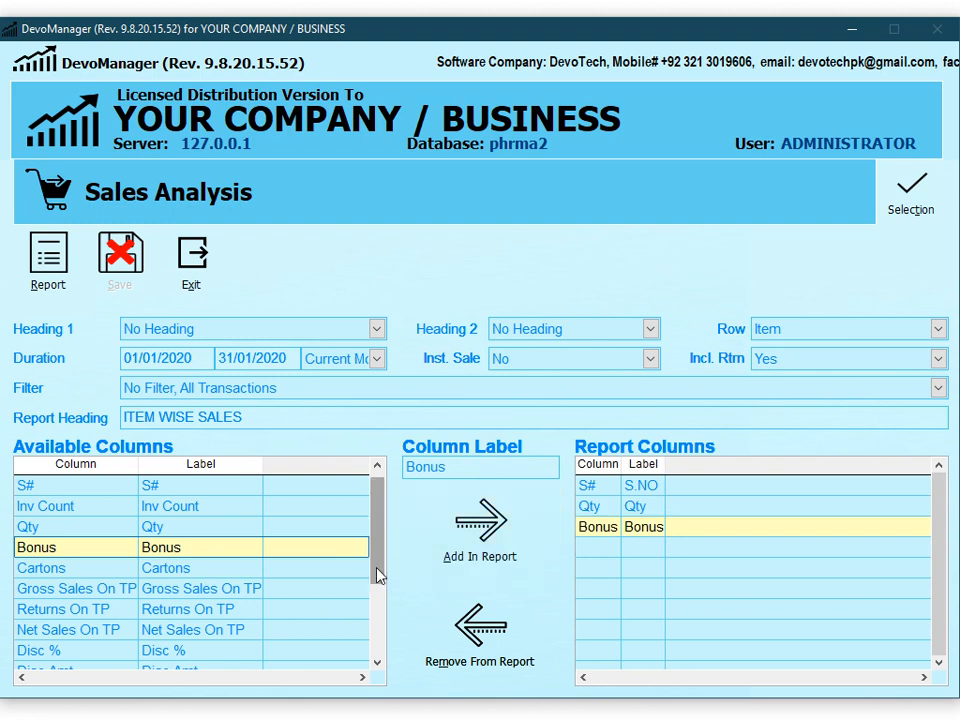
pyautogui.click(376, 624)
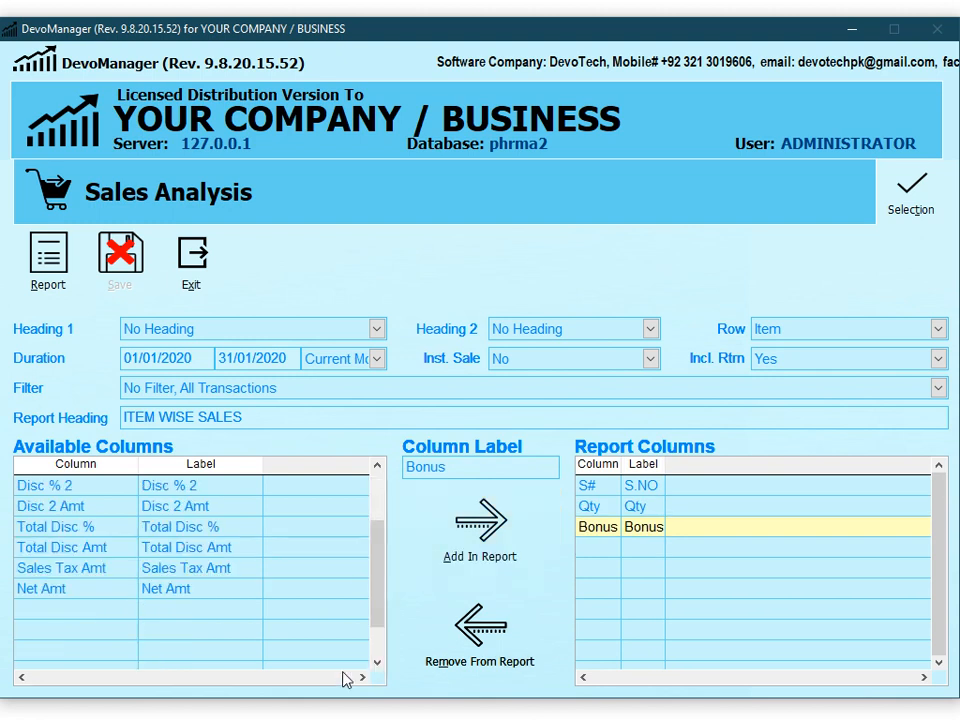
pyautogui.click(150, 592)
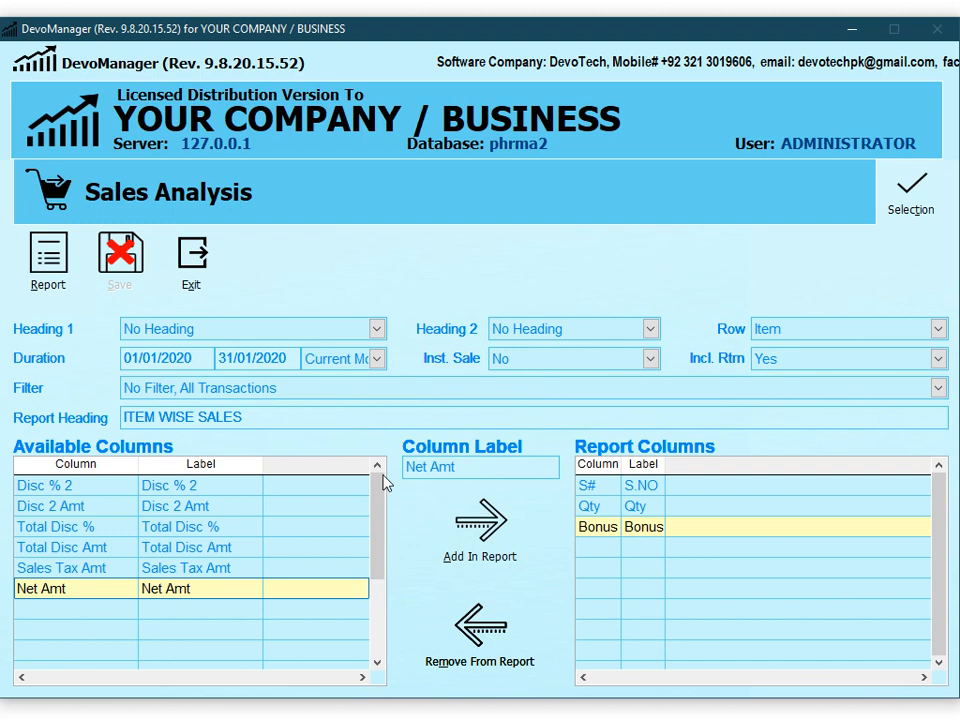
pyautogui.click(378, 485)
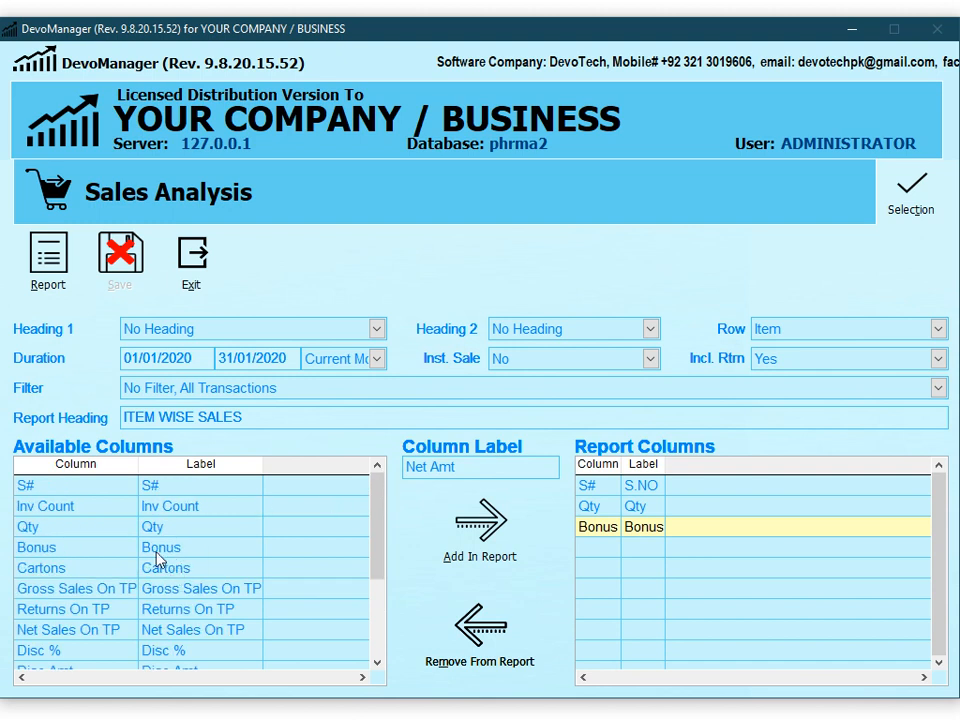
# - Look through the remaining available report columns, from Cartons and the TP sales figures down to Net Amt
pyautogui.click(94, 571)
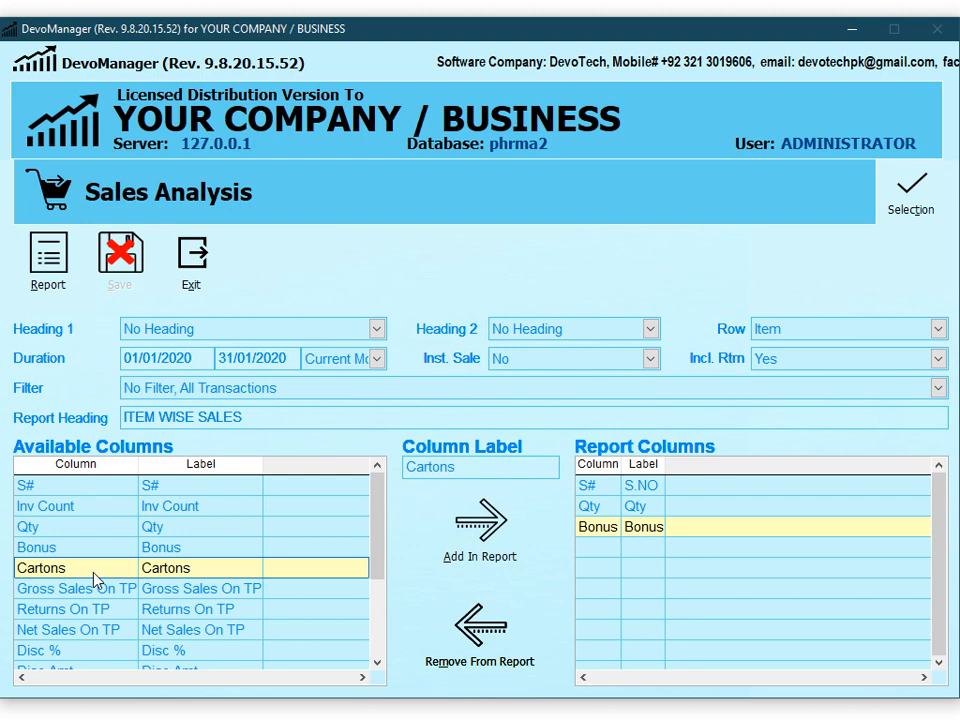
pyautogui.click(97, 591)
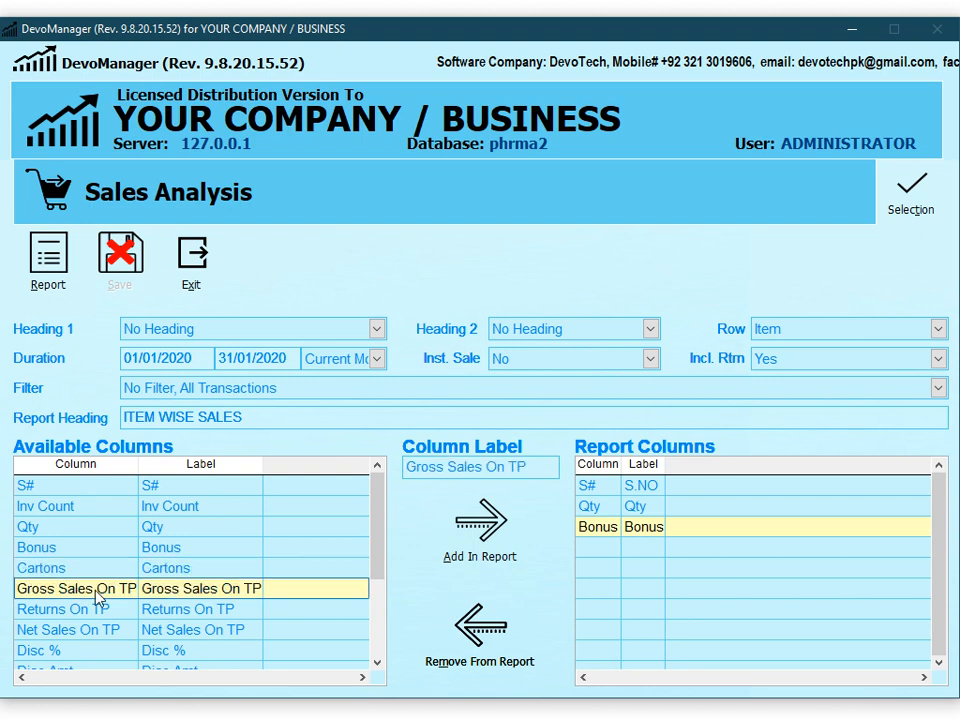
pyautogui.click(122, 611)
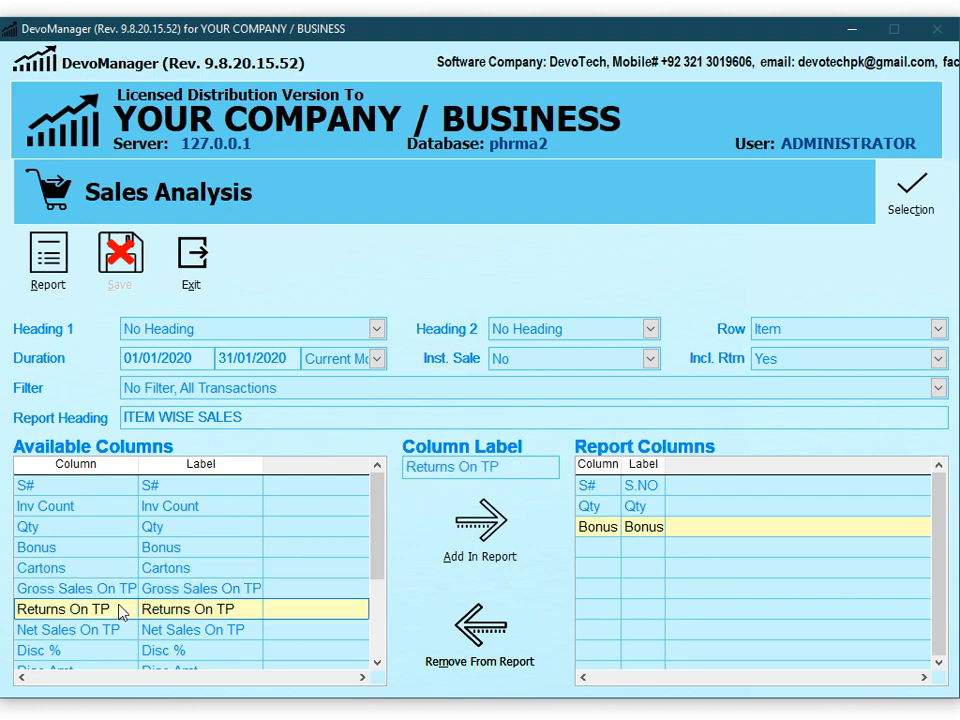
pyautogui.click(183, 632)
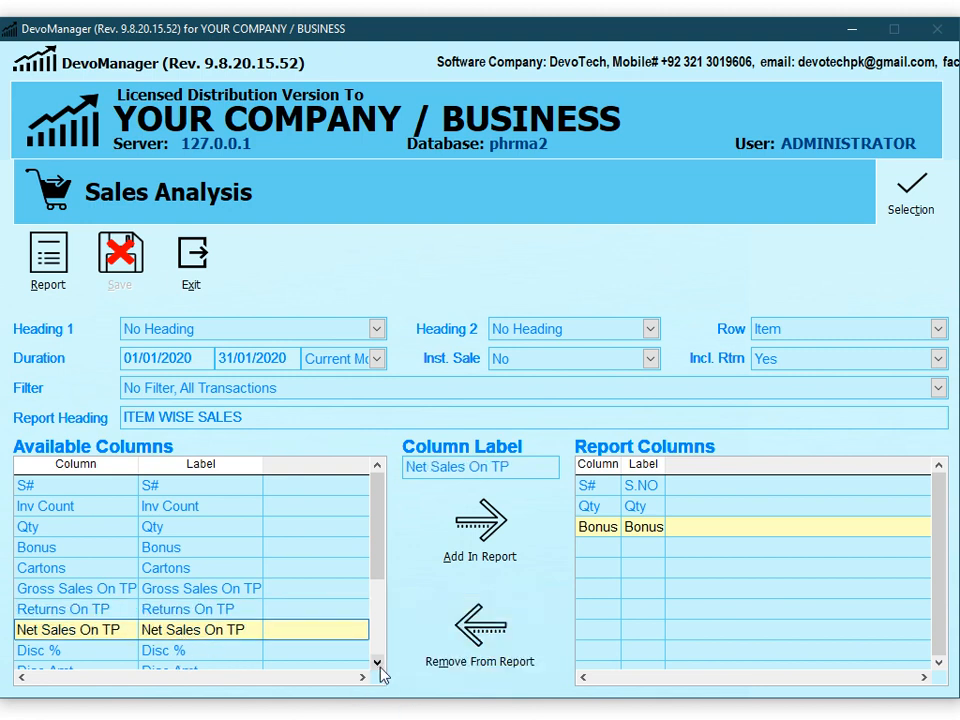
pyautogui.scroll(-1, 381, 671)
pyautogui.click(155, 621)
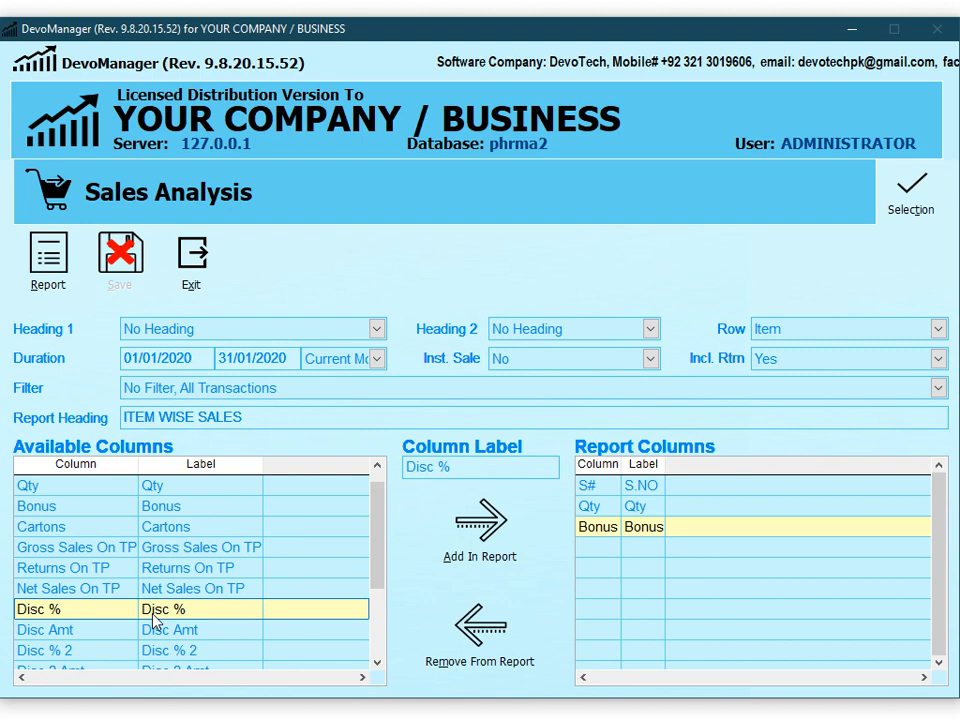
pyautogui.click(182, 633)
pyautogui.click(377, 664)
pyautogui.click(377, 672)
pyautogui.click(195, 568)
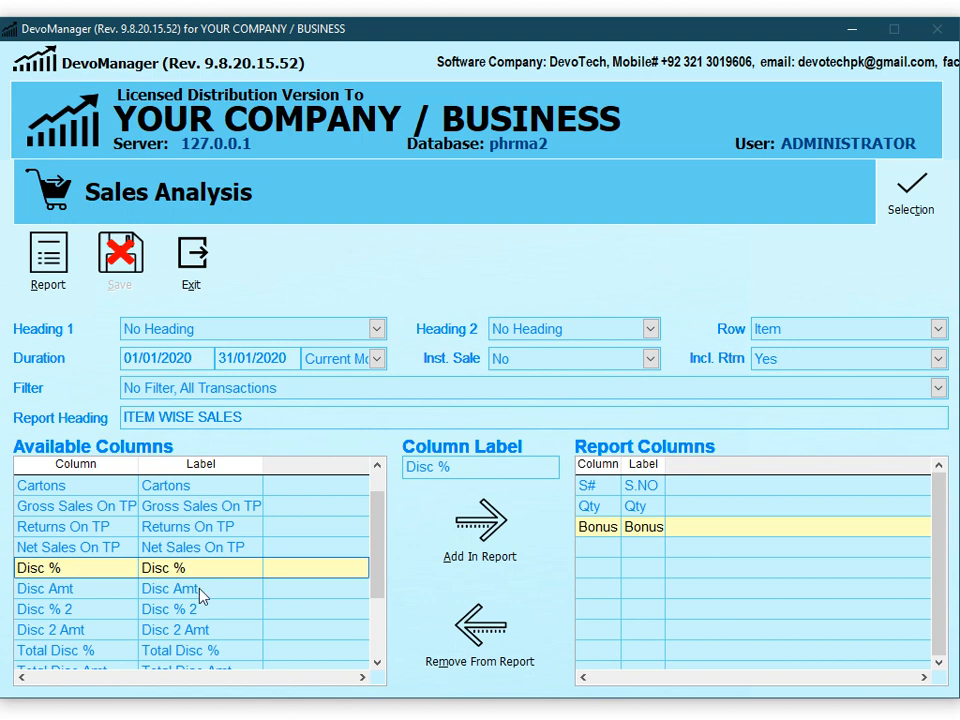
pyautogui.click(377, 662)
pyautogui.click(377, 663)
pyautogui.click(377, 663)
pyautogui.click(377, 663)
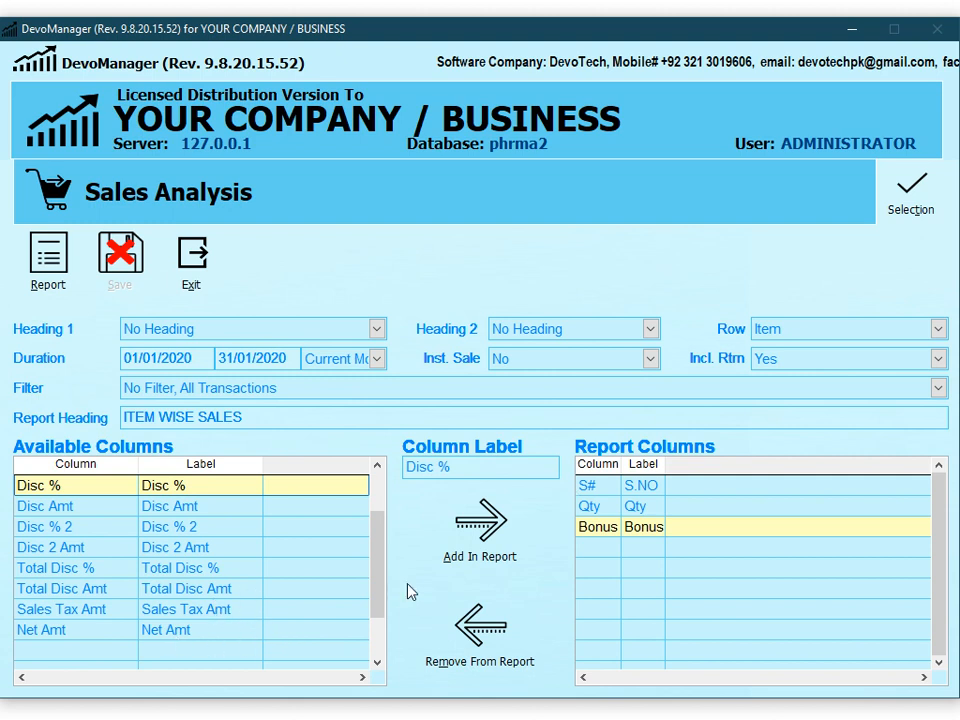
# - Add the Net Sales On TP column to the report with its default label
pyautogui.click(377, 464)
pyautogui.click(377, 464)
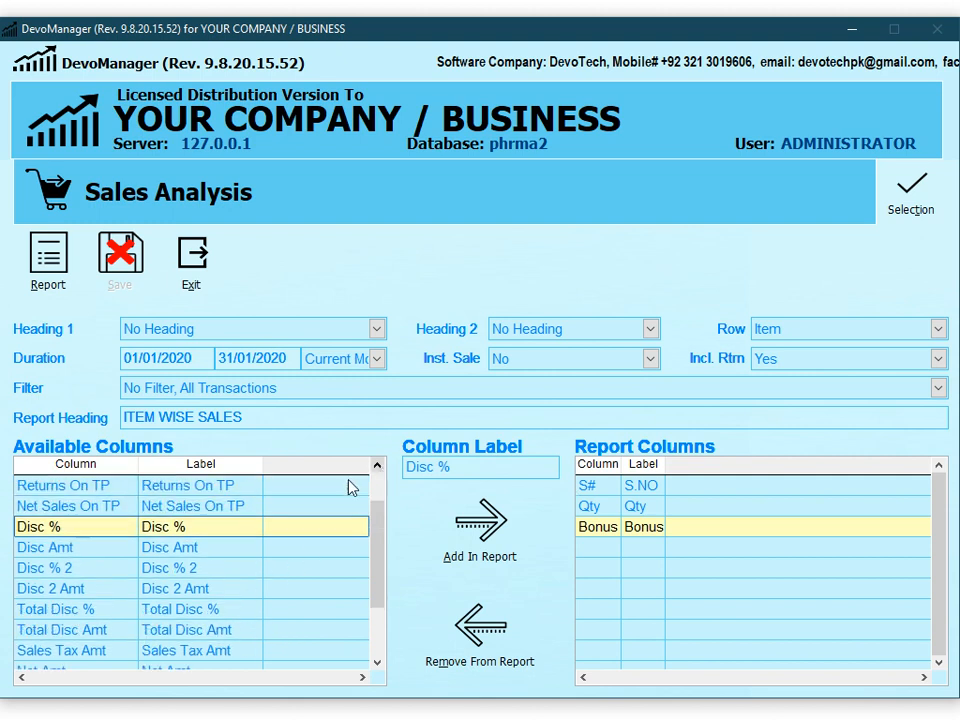
pyautogui.click(231, 507)
pyautogui.click(486, 545)
# - Add the Net Amt column to the report, then remove it from the report columns again
pyautogui.scroll(-3, 240, 654)
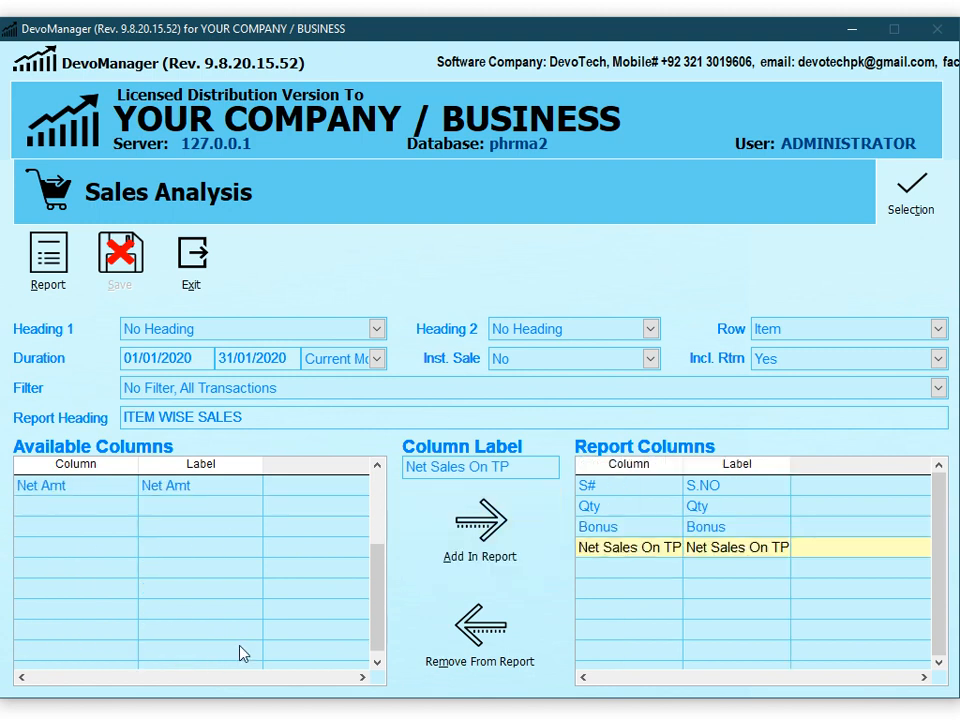
pyautogui.click(182, 492)
pyautogui.click(470, 553)
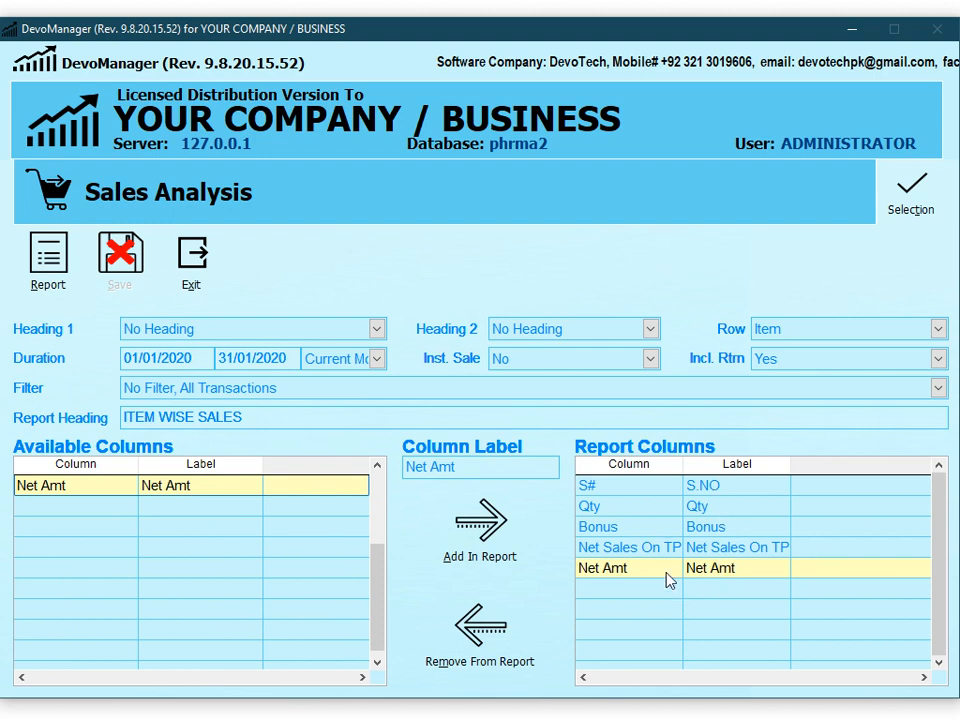
pyautogui.click(626, 572)
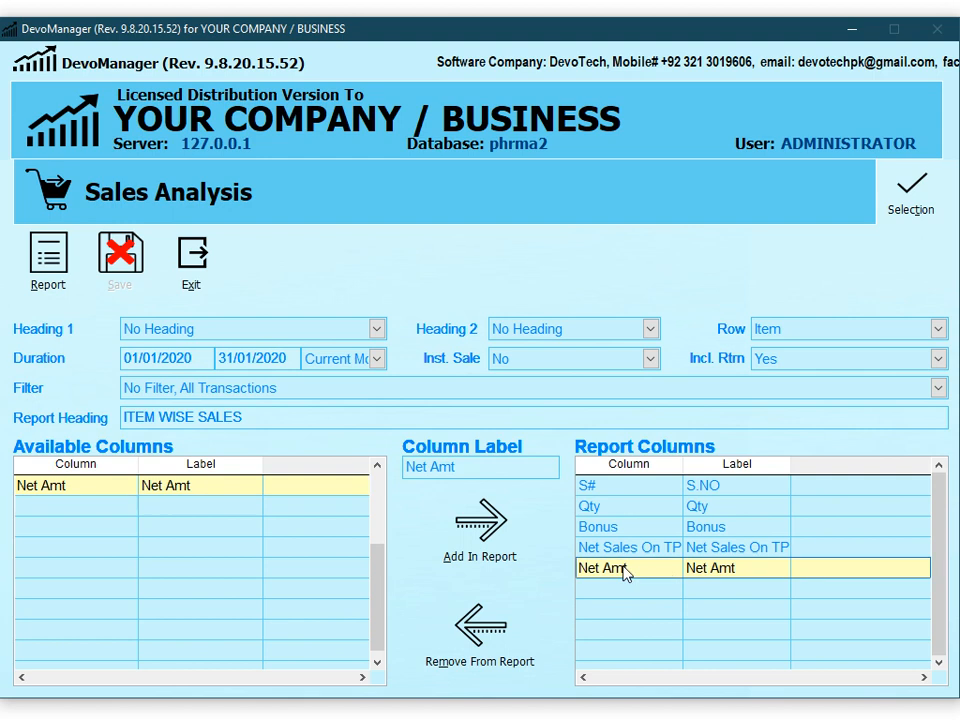
pyautogui.click(495, 648)
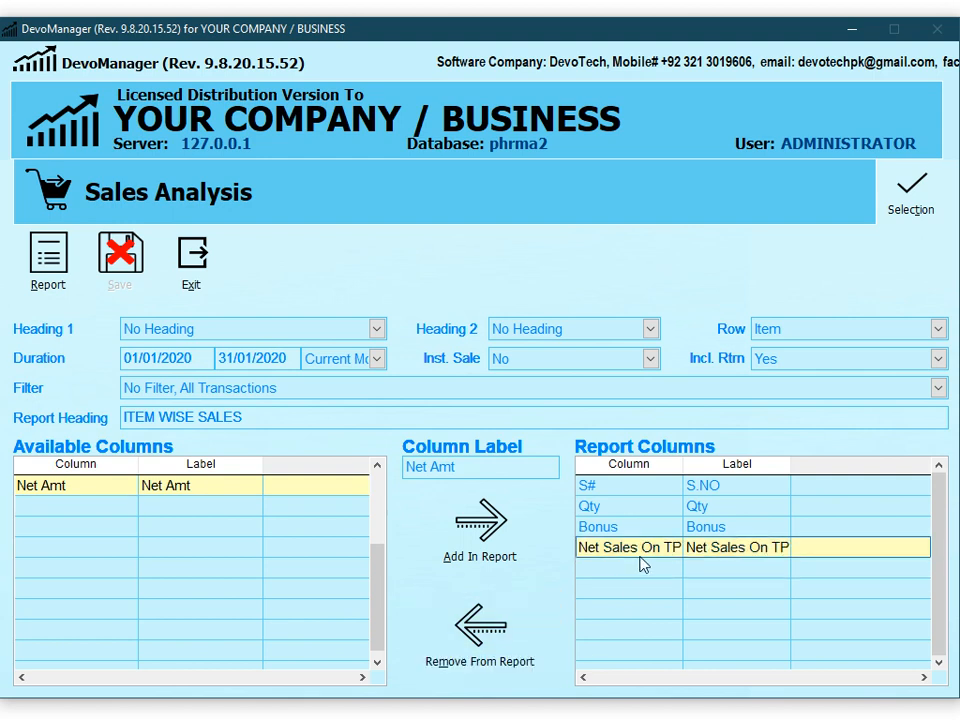
pyautogui.scroll(5, 219, 587)
pyautogui.scroll(-5, 220, 590)
pyautogui.scroll(5, 216, 589)
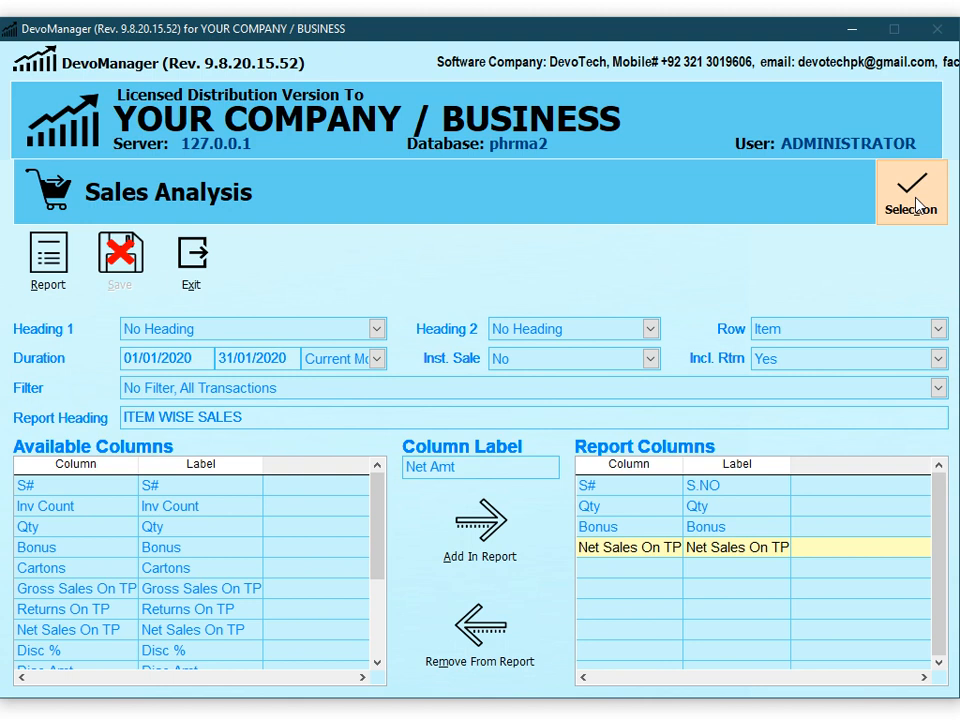
# - Open the additional selection criteria and include the company BOSCH PHARMACEUTICAL (PVT) LTD
pyautogui.click(916, 205)
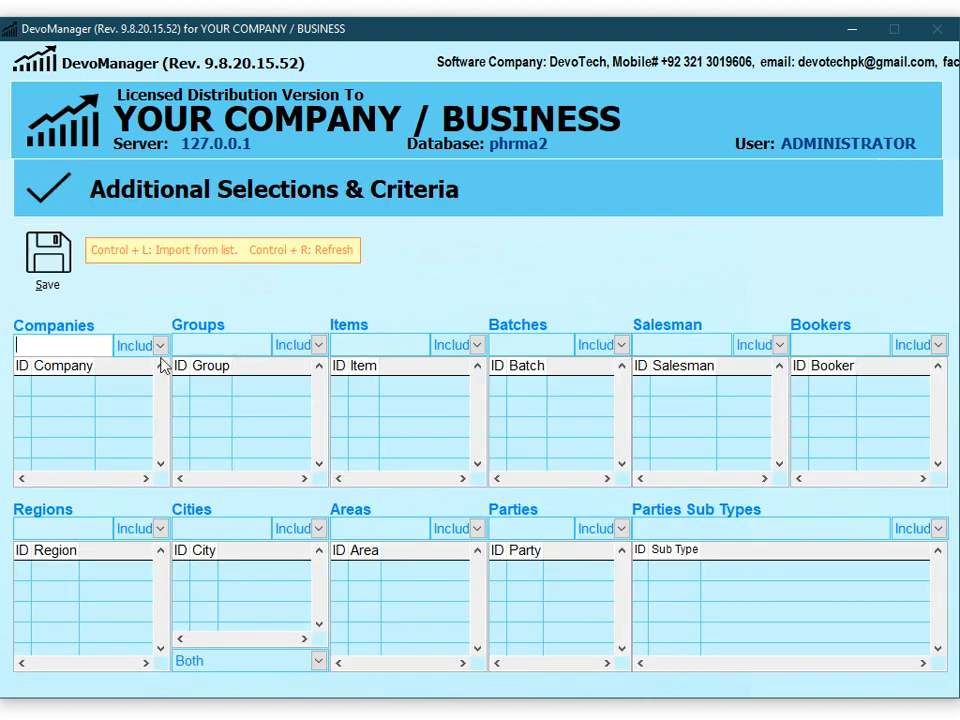
pyautogui.click(159, 345)
pyautogui.click(184, 349)
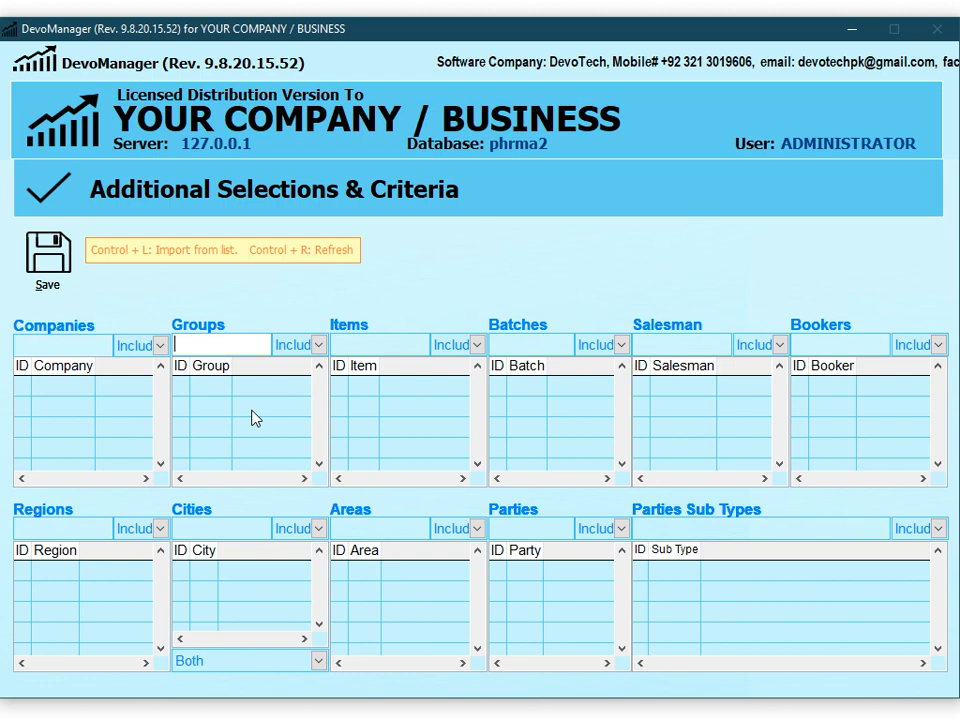
pyautogui.click(77, 352)
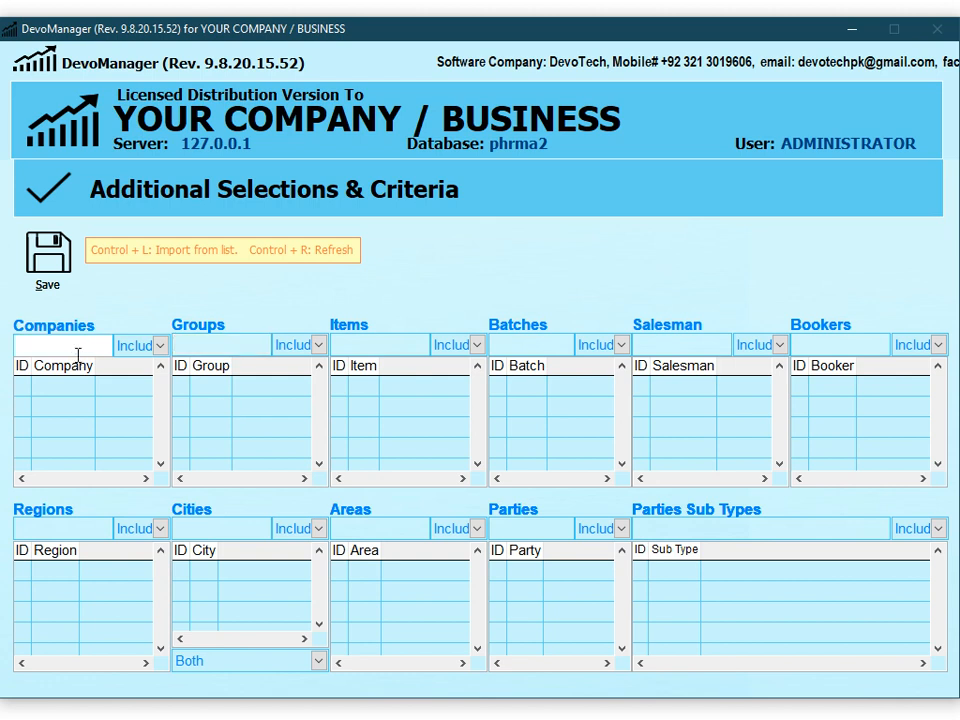
pyautogui.write('BOS')
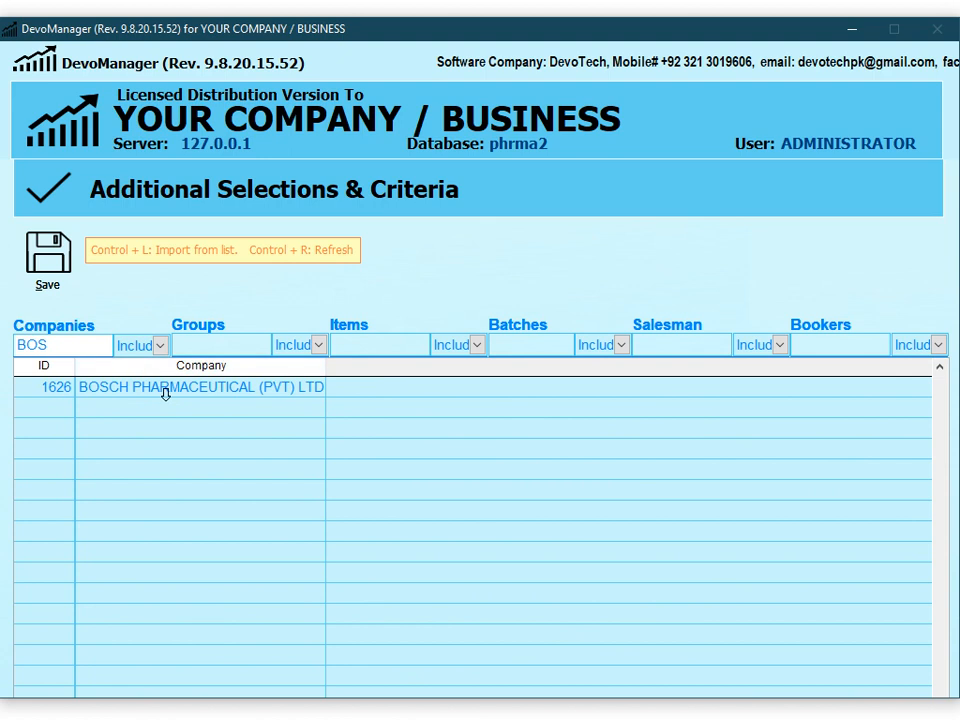
pyautogui.click(155, 390)
pyautogui.press('Return')
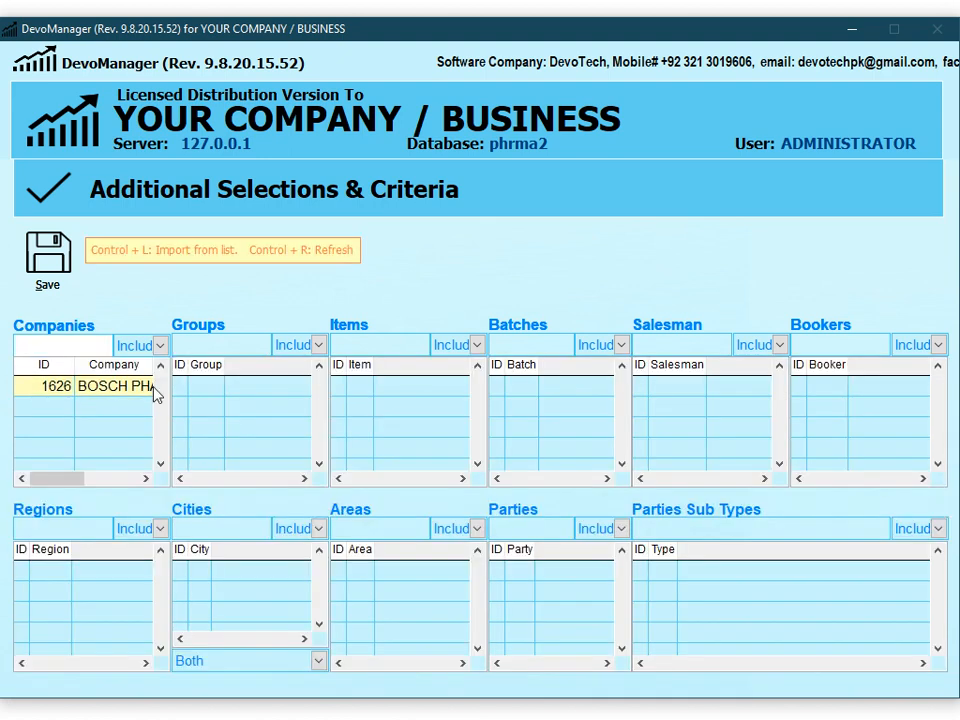
# - Include the BOSCH PHARMACEUTICAL group A (INDIGO) in the group criteria
pyautogui.click(240, 352)
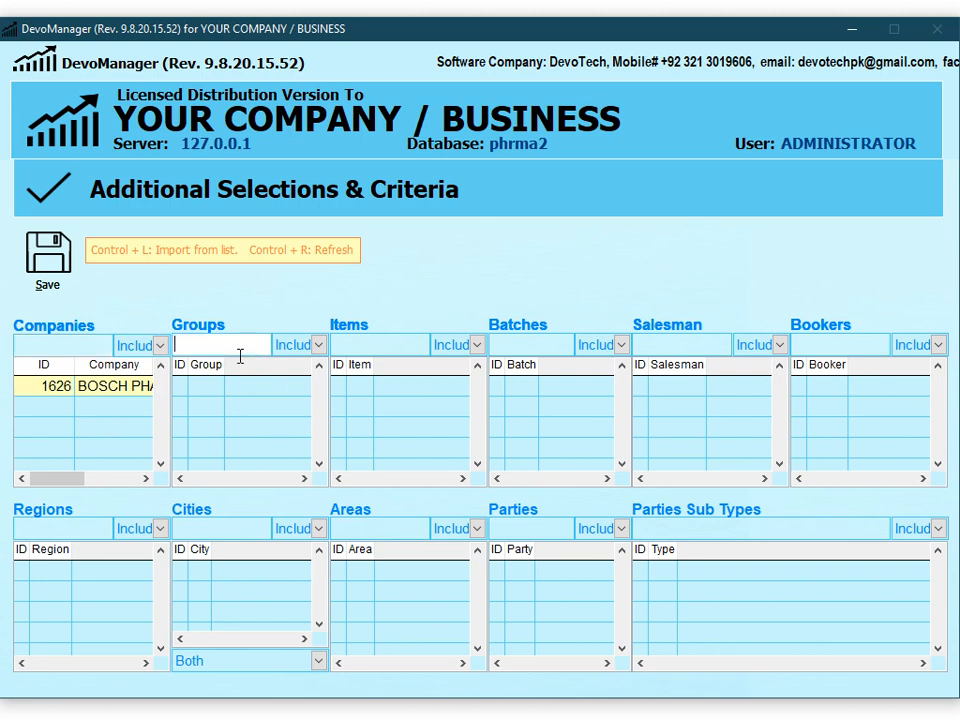
pyautogui.write('A')
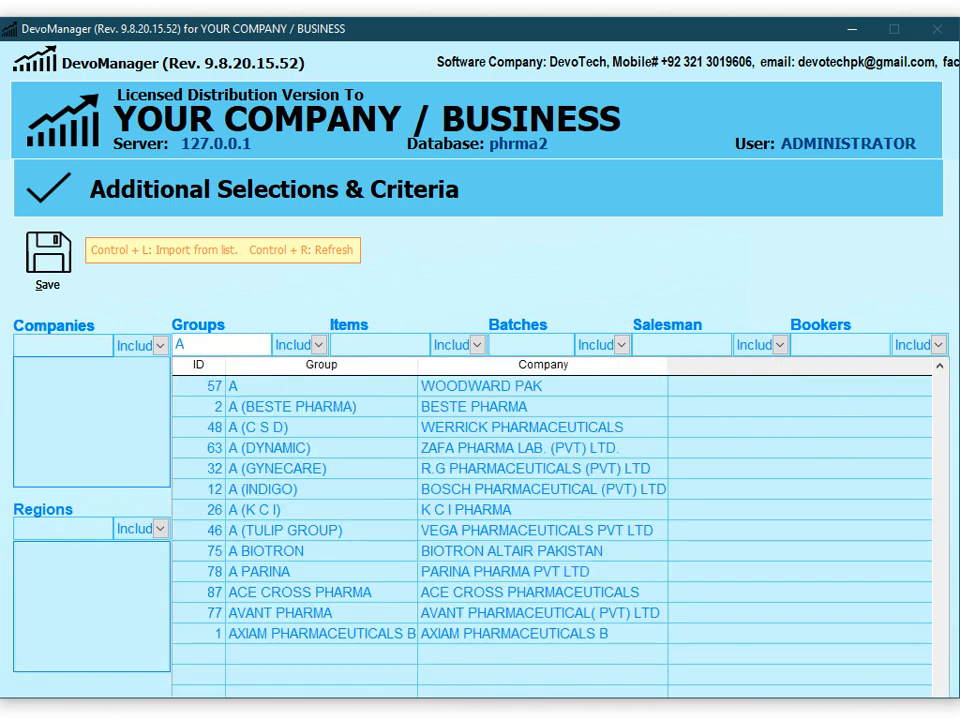
pyautogui.press('Down')
pyautogui.press('Down')
pyautogui.press('Down')
pyautogui.press('Down')
pyautogui.press('Down')
pyautogui.press('Return')
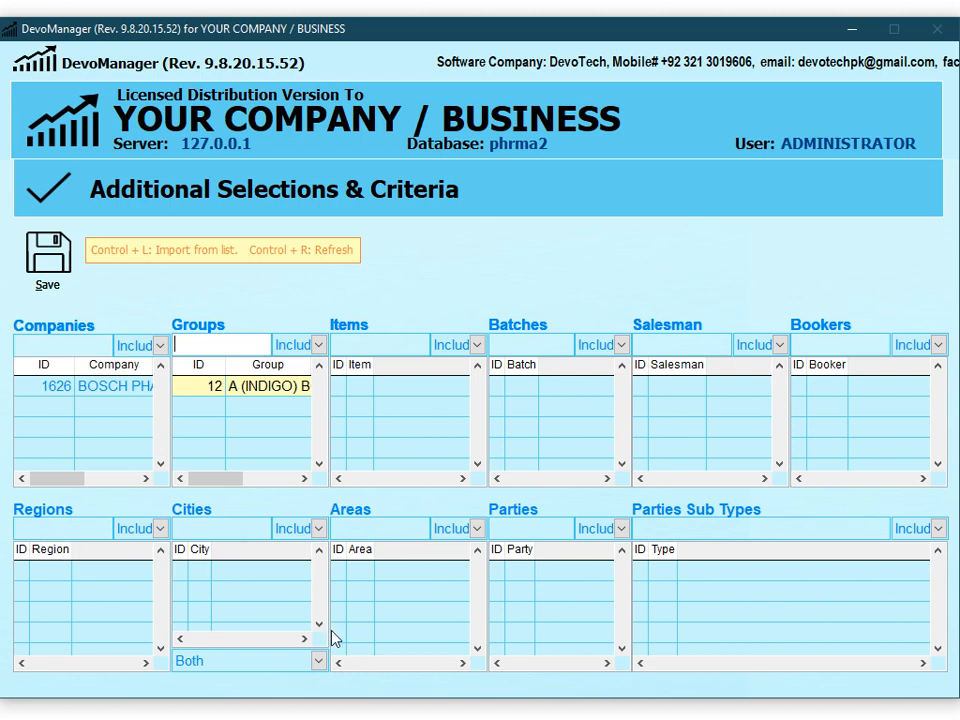
pyautogui.click(317, 662)
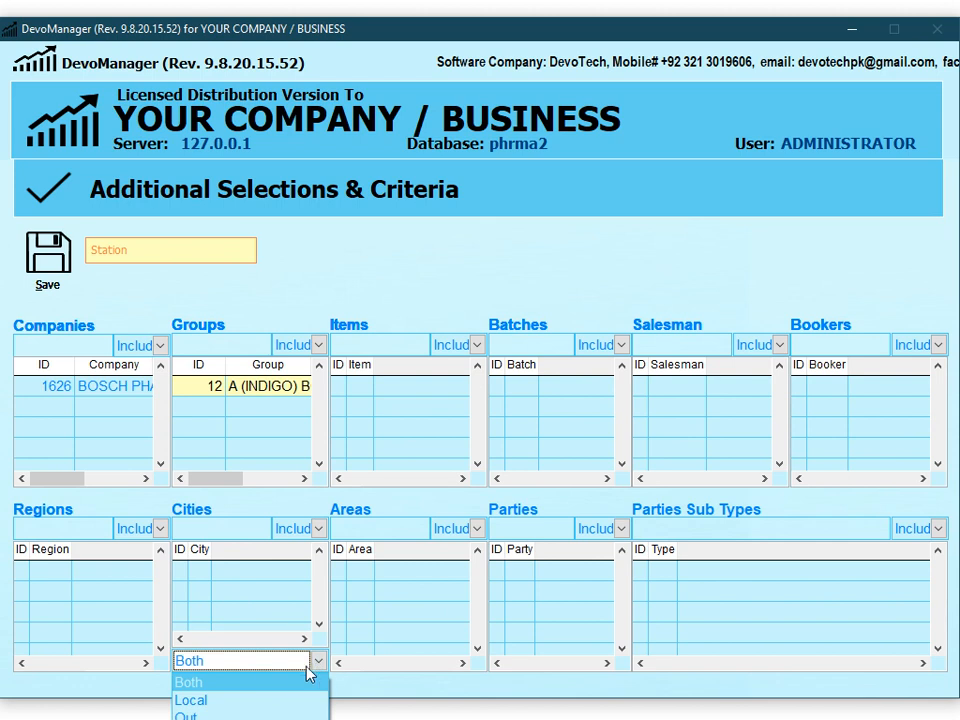
pyautogui.click(302, 642)
pyautogui.click(391, 533)
pyautogui.click(509, 533)
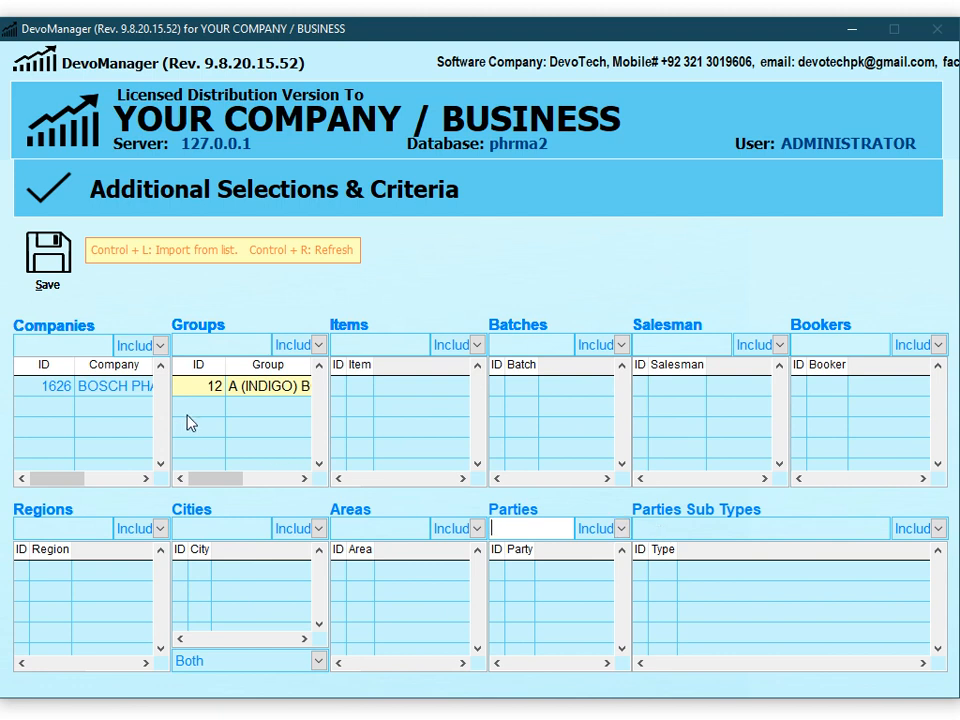
# - Include the Retailer and Wholesaler party sub types and save the additional selections
pyautogui.click(681, 531)
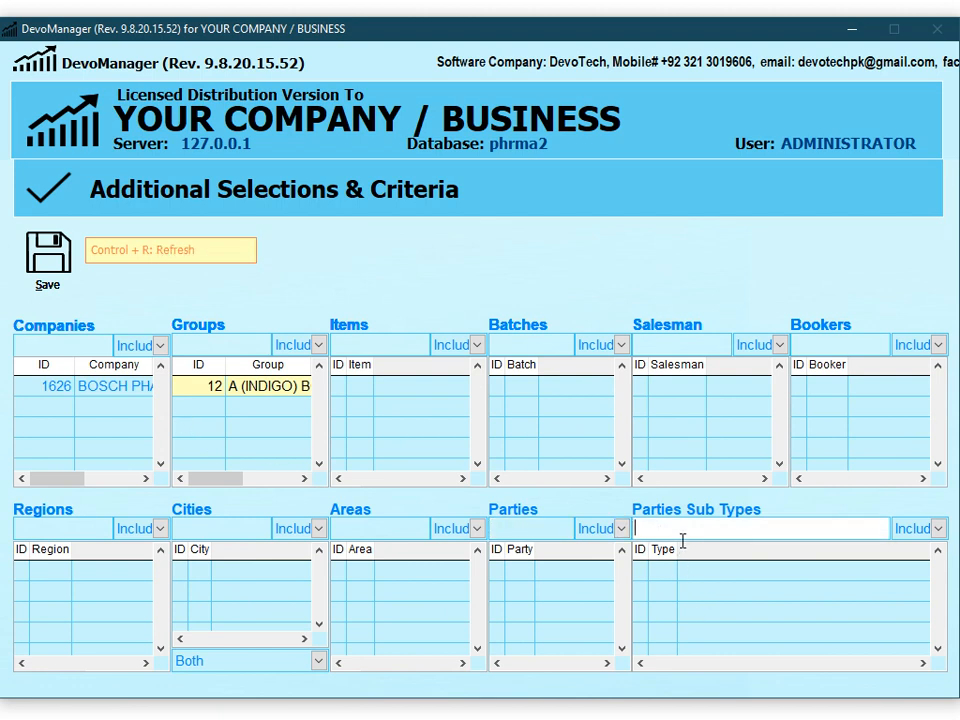
pyautogui.write('R')
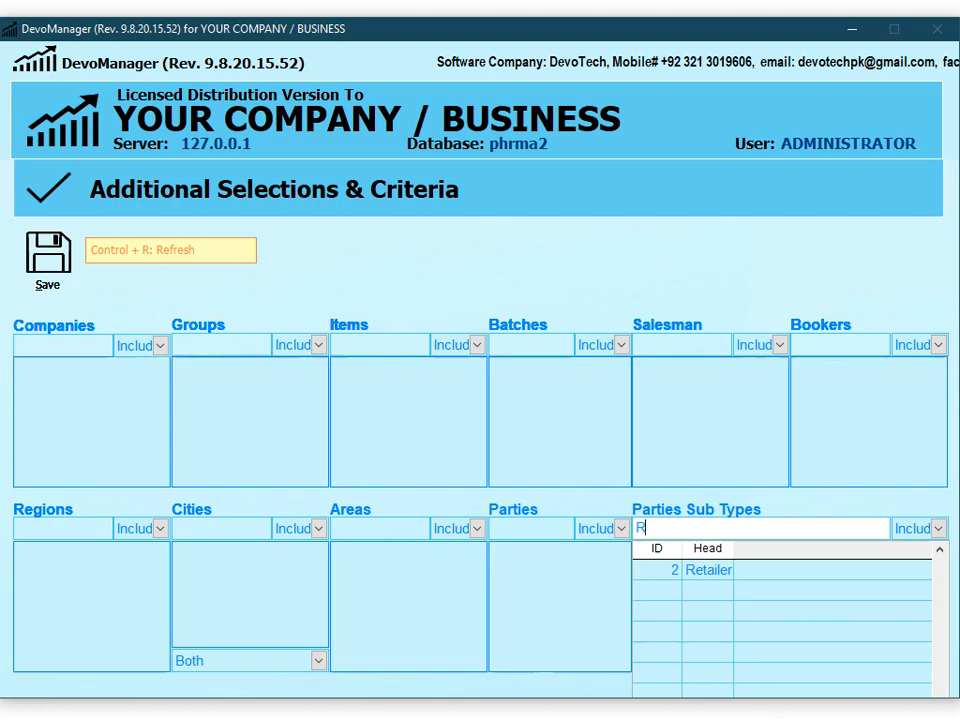
pyautogui.press('Return')
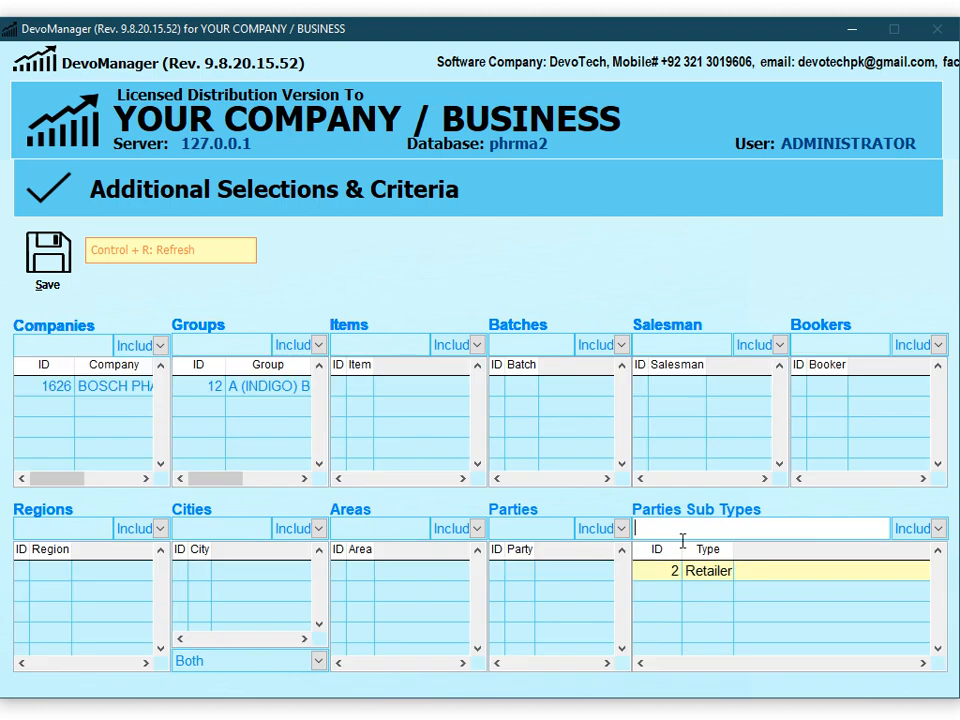
pyautogui.write('WS')
pyautogui.press('BackSpace')
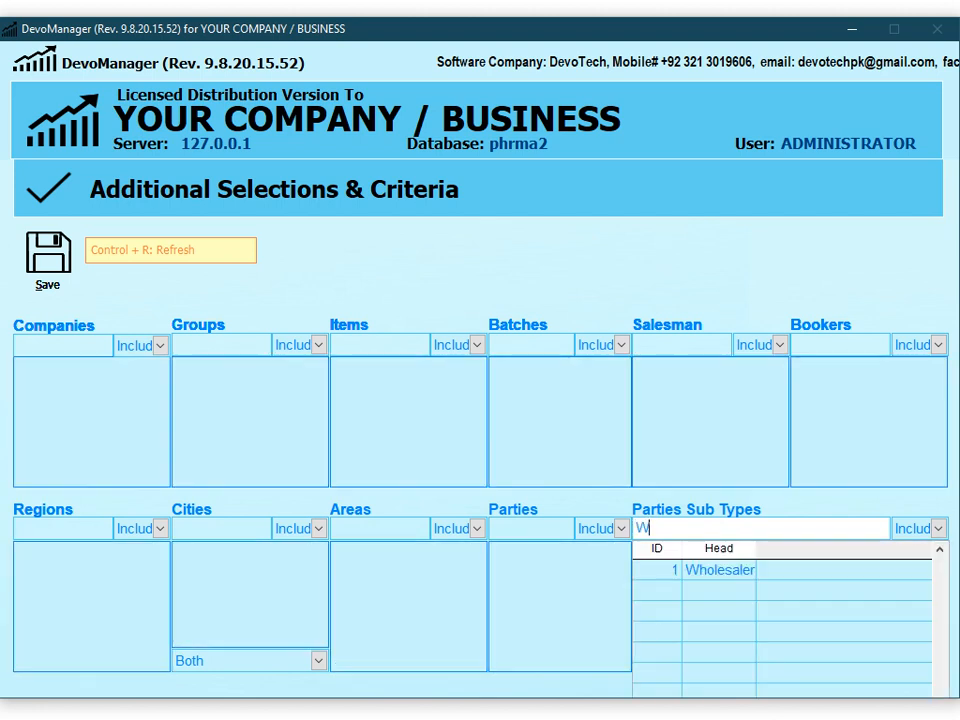
pyautogui.press('Return')
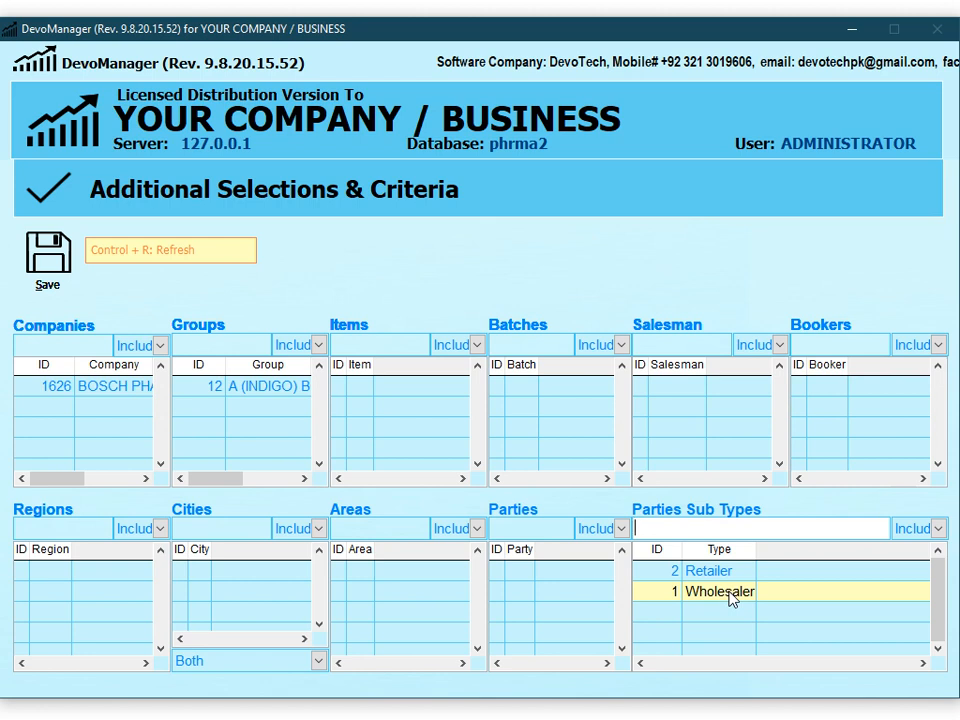
pyautogui.click(52, 284)
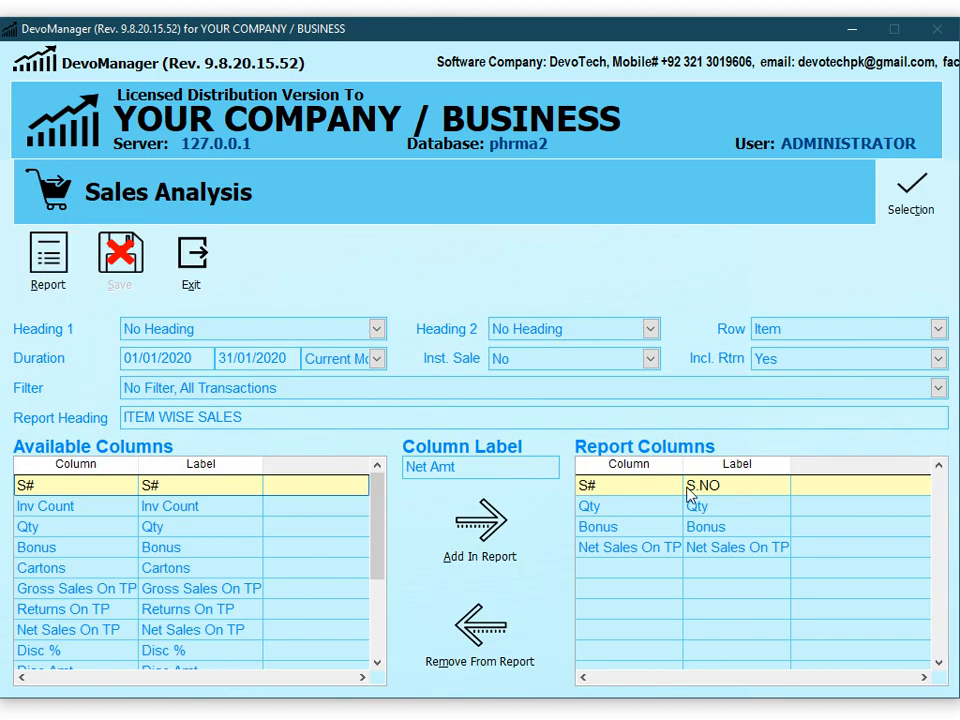
# - Generate the sales report in Excel and widen its window to review all columns and the heading and criteria lines
pyautogui.click(55, 283)
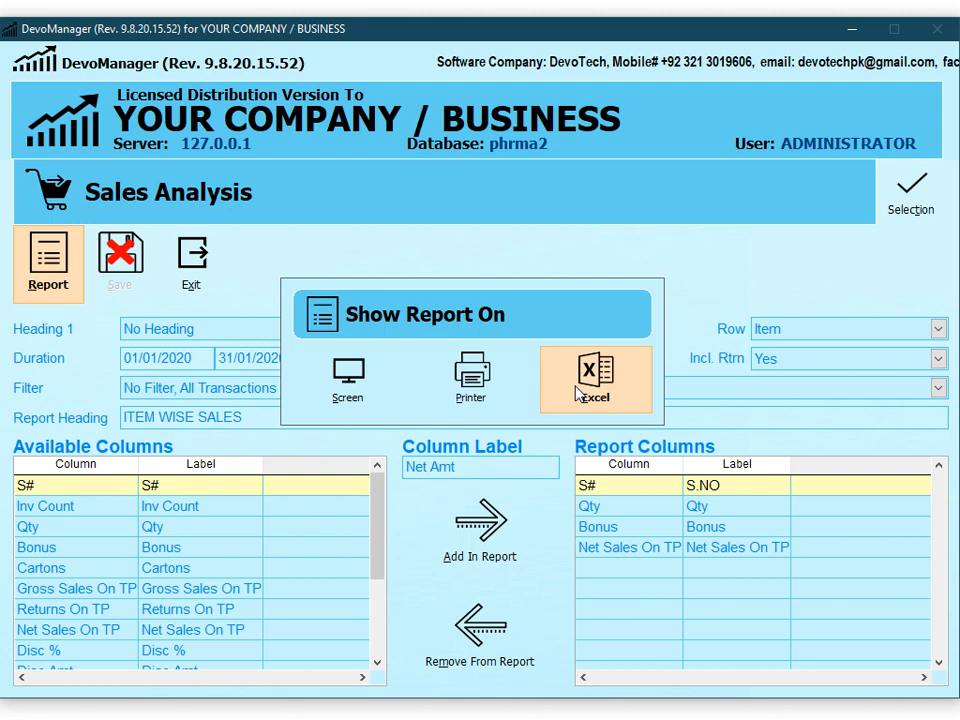
pyautogui.click(345, 390)
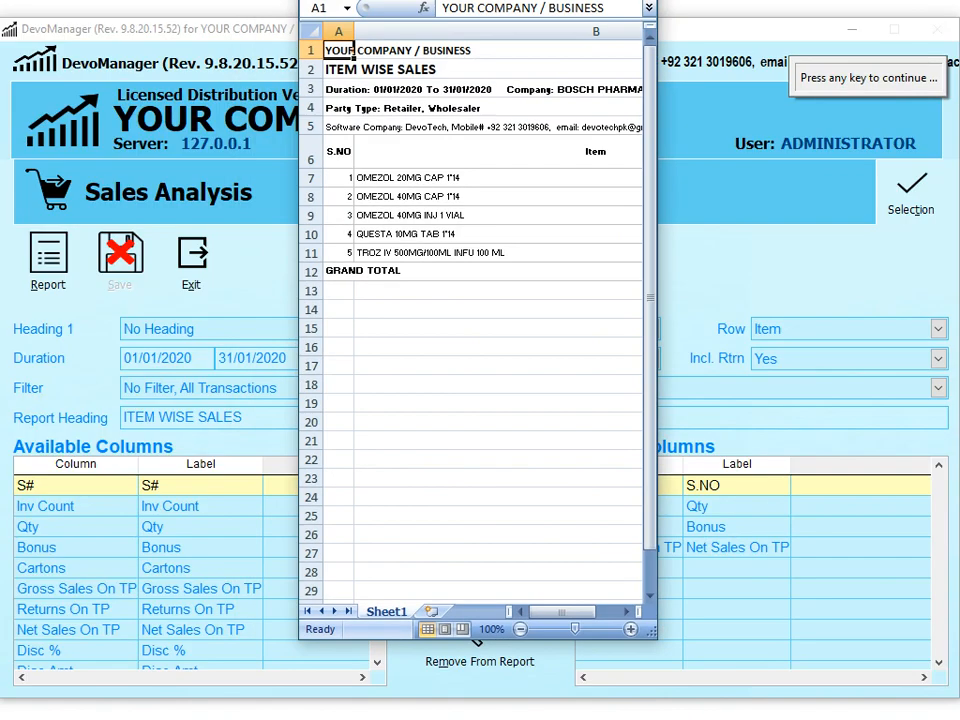
pyautogui.moveTo(508, 0); pyautogui.dragTo(227, 43)
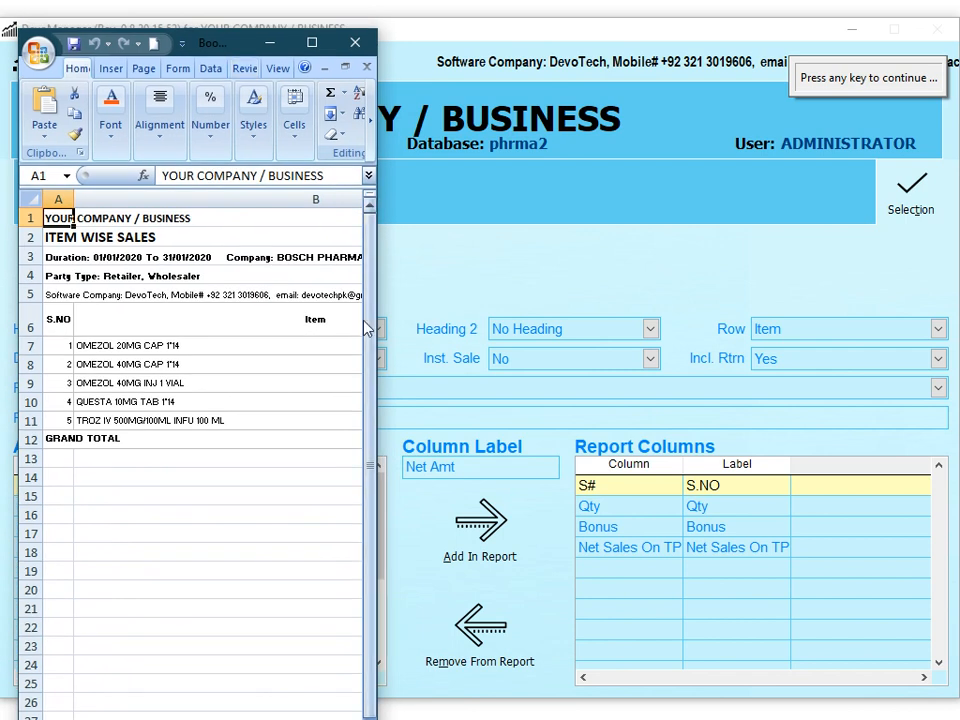
pyautogui.moveTo(376, 322); pyautogui.dragTo(946, 356)
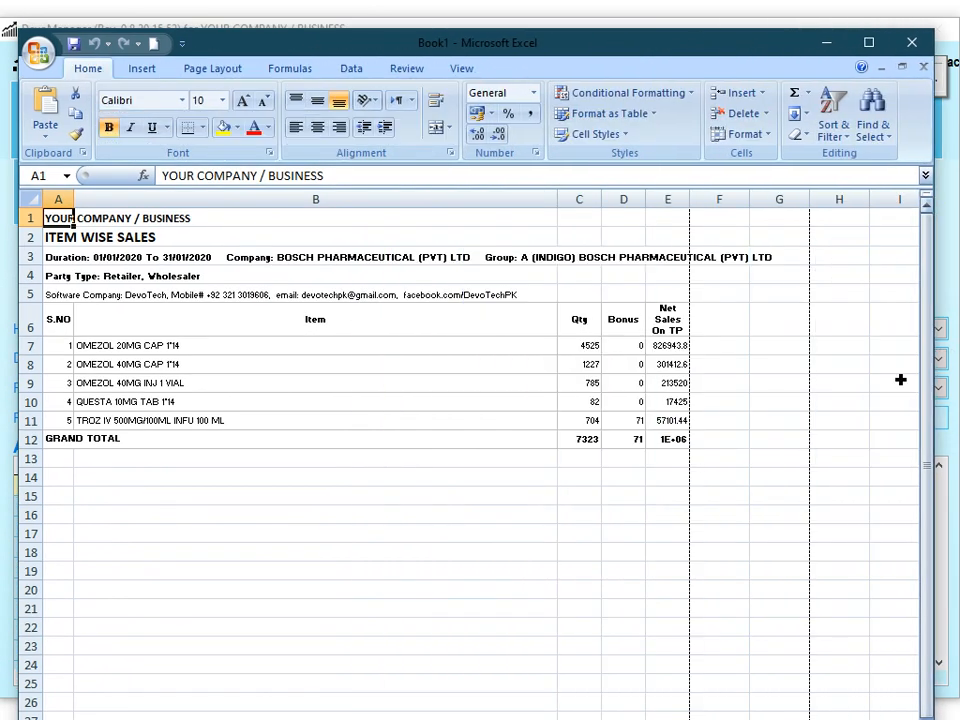
pyautogui.click(65, 241)
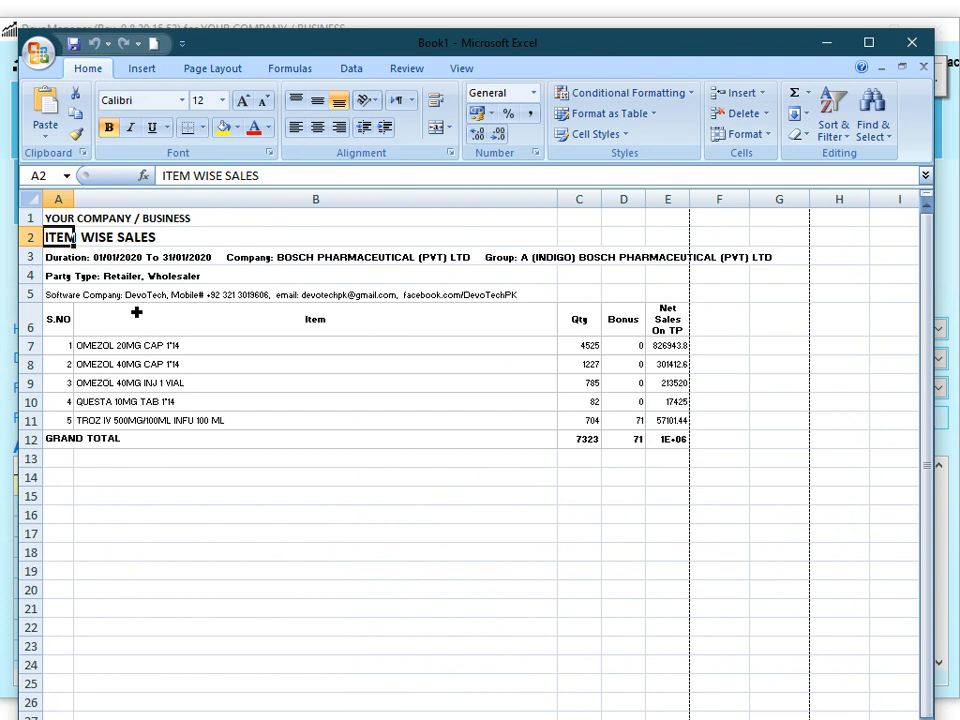
pyautogui.click(62, 262)
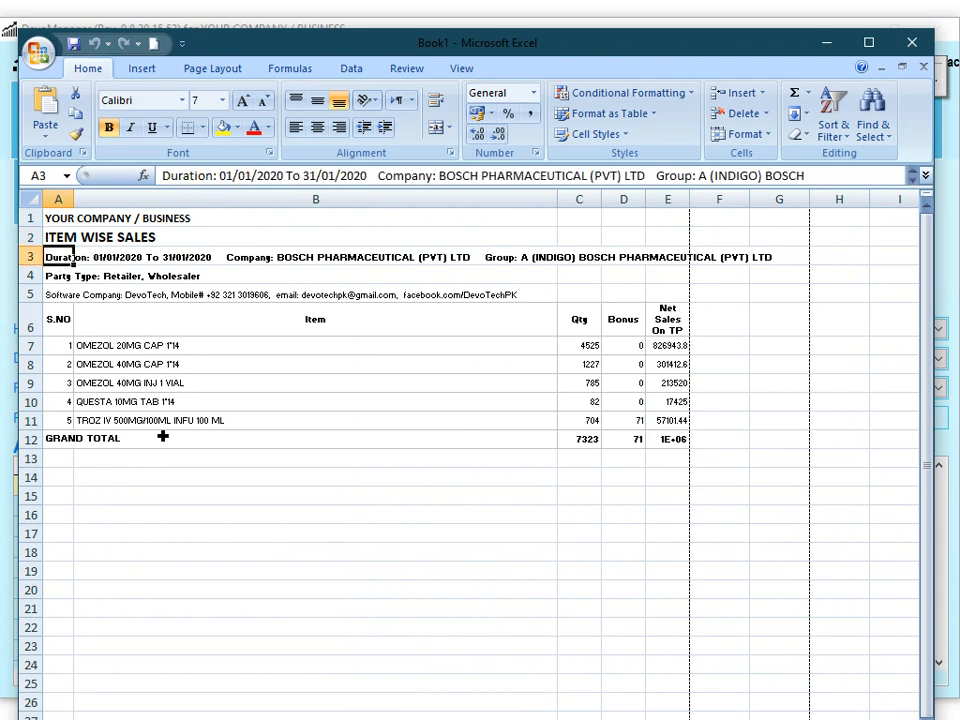
# - Examine the Excel report's criteria lines, the serial number, item, quantity, bonus and net sales columns, and the grand total
pyautogui.press('Right')
pyautogui.press('Right')
pyautogui.press('Left')
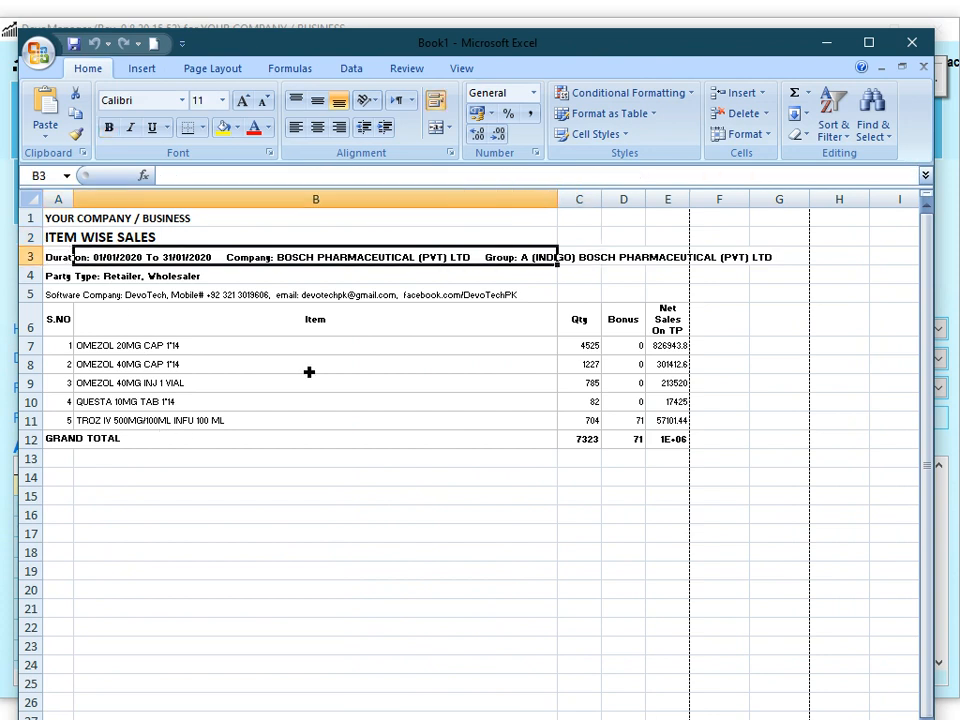
pyautogui.click(69, 280)
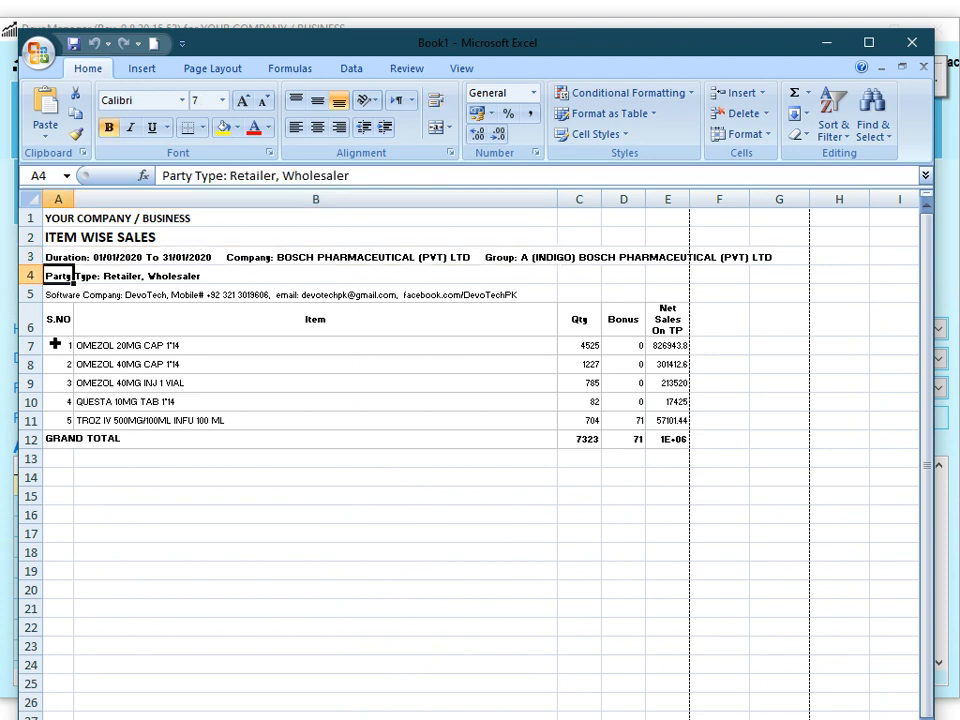
pyautogui.click(63, 327)
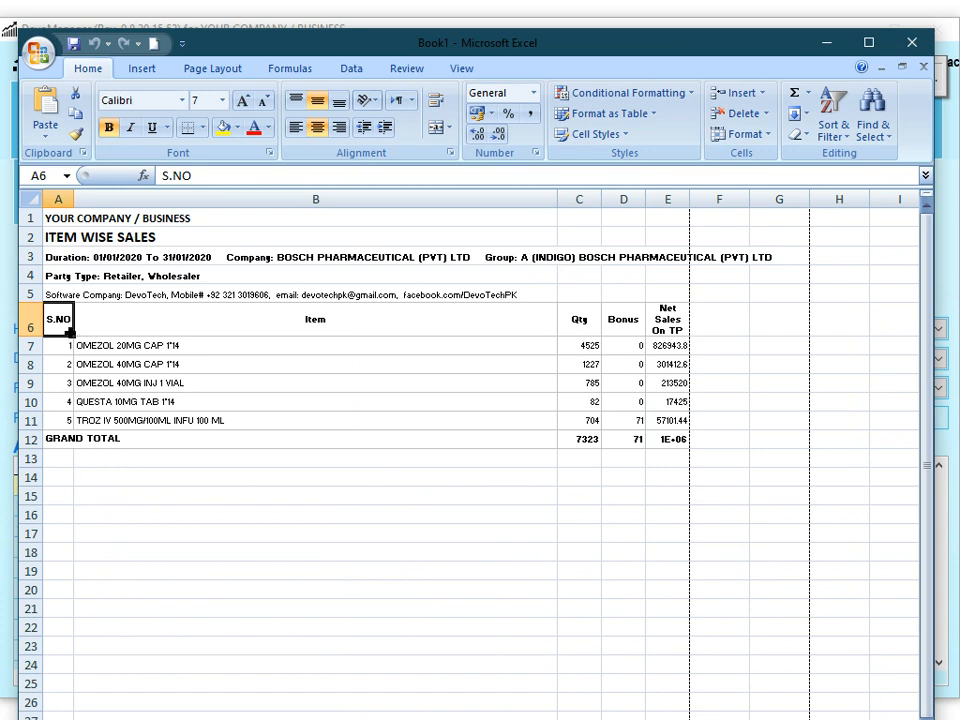
pyautogui.moveTo(66, 346); pyautogui.dragTo(70, 404)
pyautogui.moveTo(347, 324); pyautogui.dragTo(343, 429)
pyautogui.moveTo(598, 331); pyautogui.dragTo(568, 422)
pyautogui.moveTo(636, 332); pyautogui.dragTo(640, 424)
pyautogui.moveTo(688, 333); pyautogui.dragTo(690, 426)
pyautogui.click(680, 441)
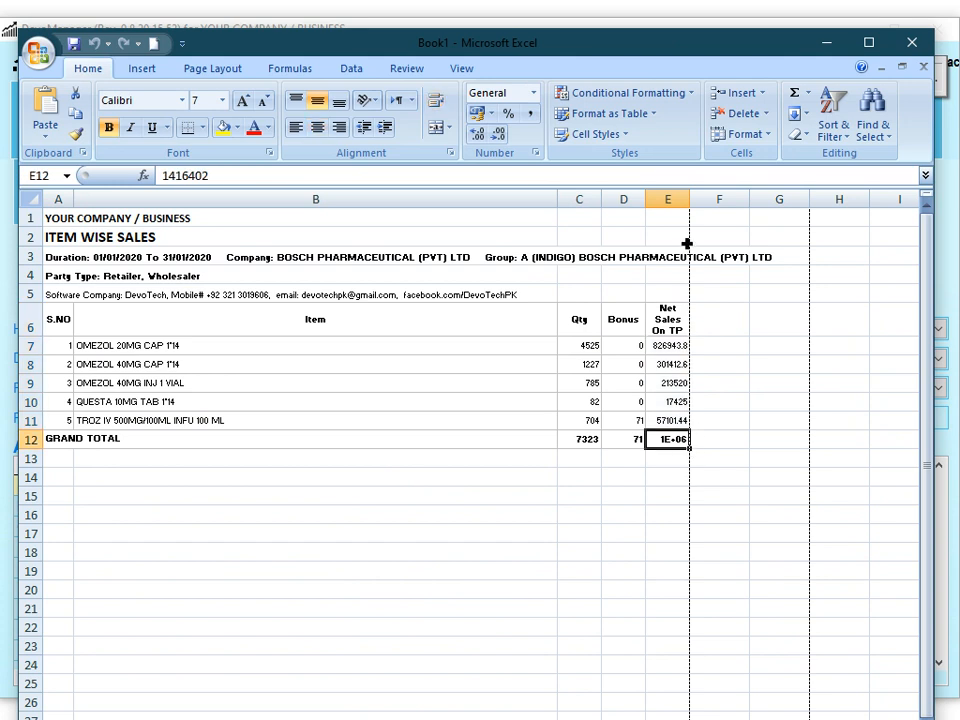
# - Narrow the Item column and fit the Net Sales On TP column's width to its contents
pyautogui.moveTo(557, 200); pyautogui.dragTo(486, 204)
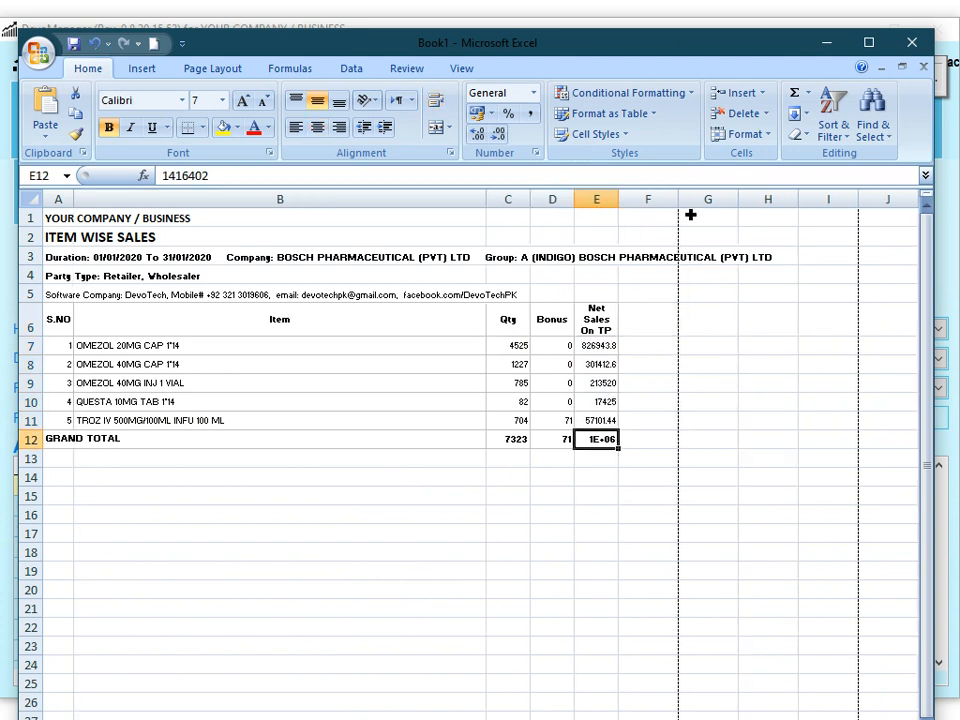
pyautogui.doubleClick(619, 200)
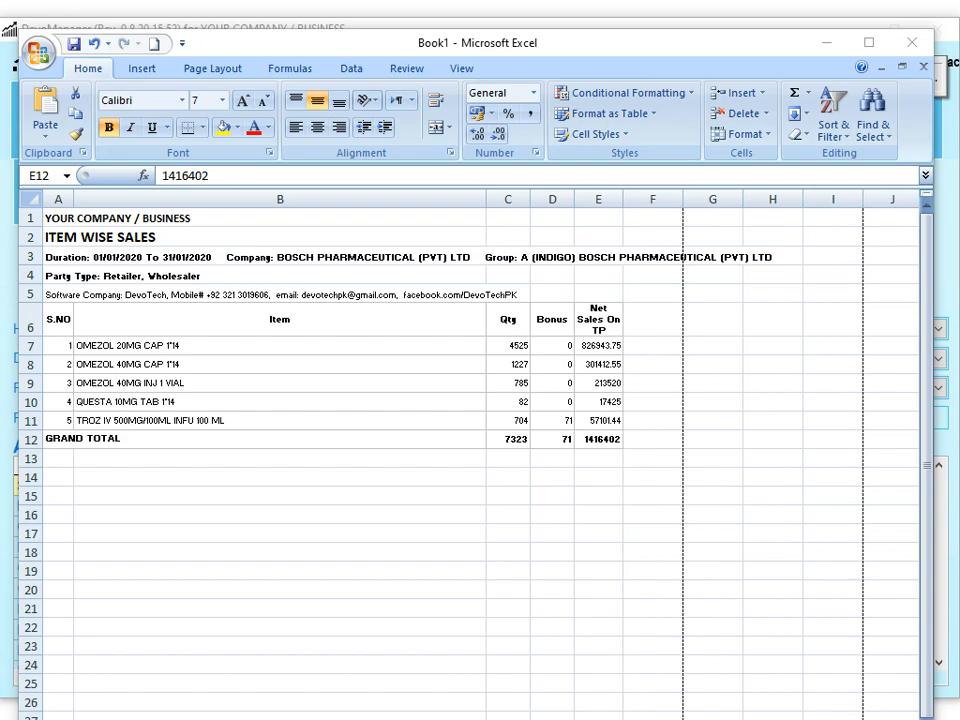
# - Switch back to DevoManager and set Heading 1 to Area and Heading 2 to Party for the sales analysis
pyautogui.hotkey('alt', 'Tab')
pyautogui.click(491, 250)
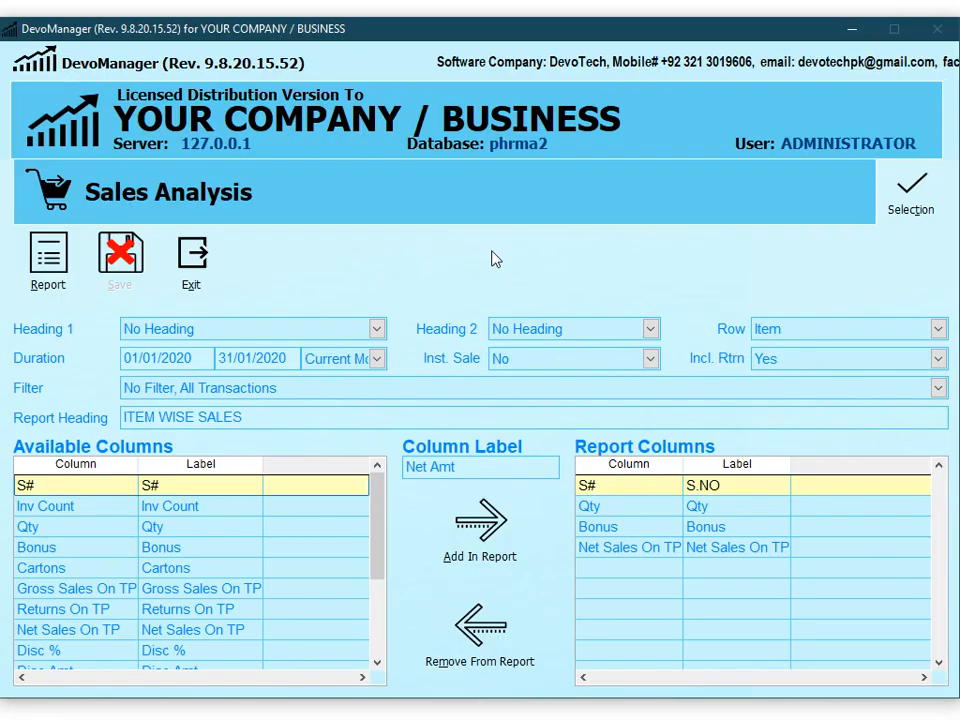
pyautogui.doubleClick(378, 330)
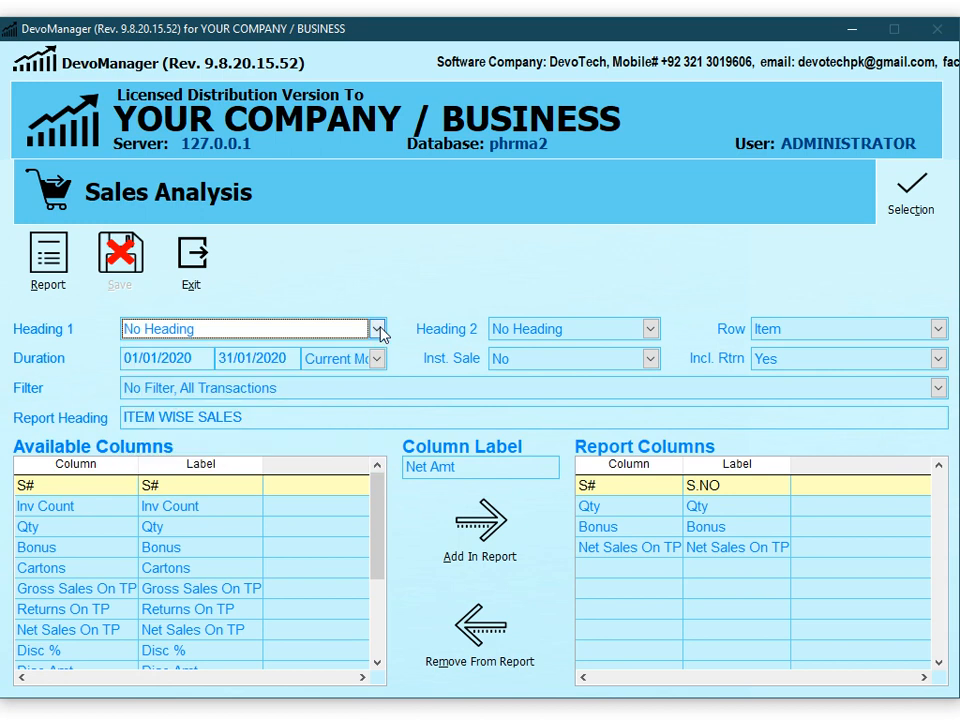
pyautogui.press('Down')
pyautogui.press('Tab')
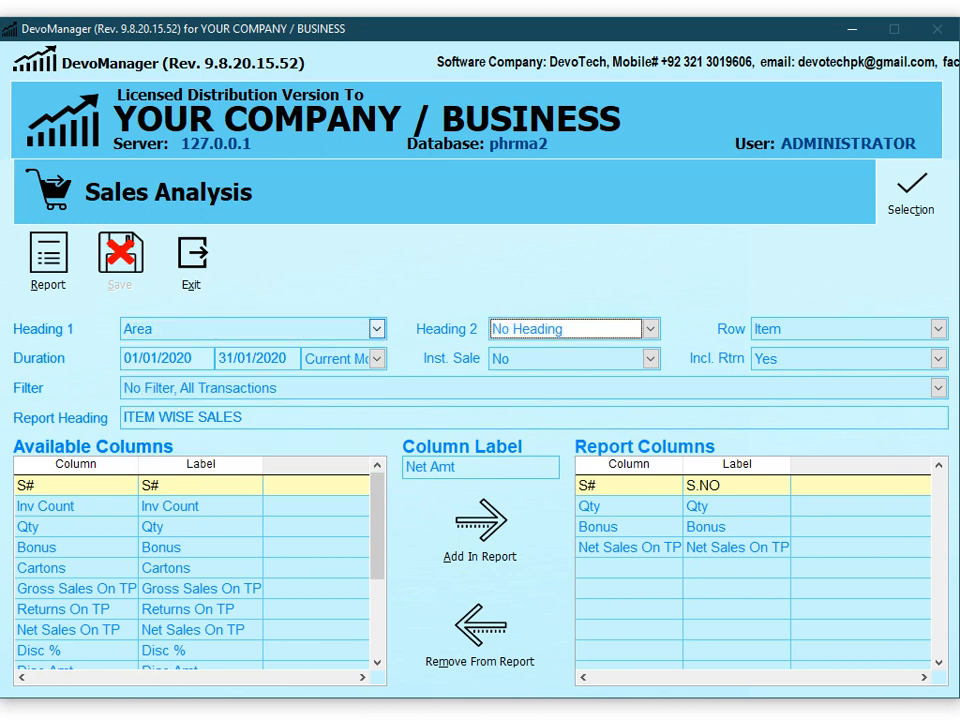
pyautogui.press('Down')
# - Remove the Bonus column from the report columns and show the report on screen
pyautogui.click(660, 531)
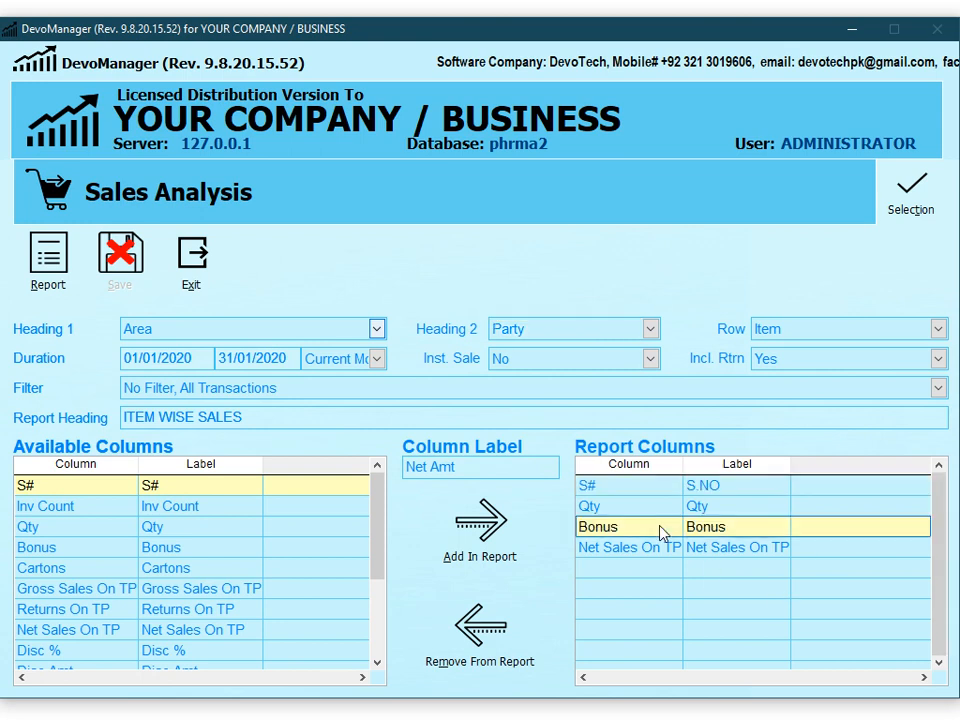
pyautogui.click(525, 659)
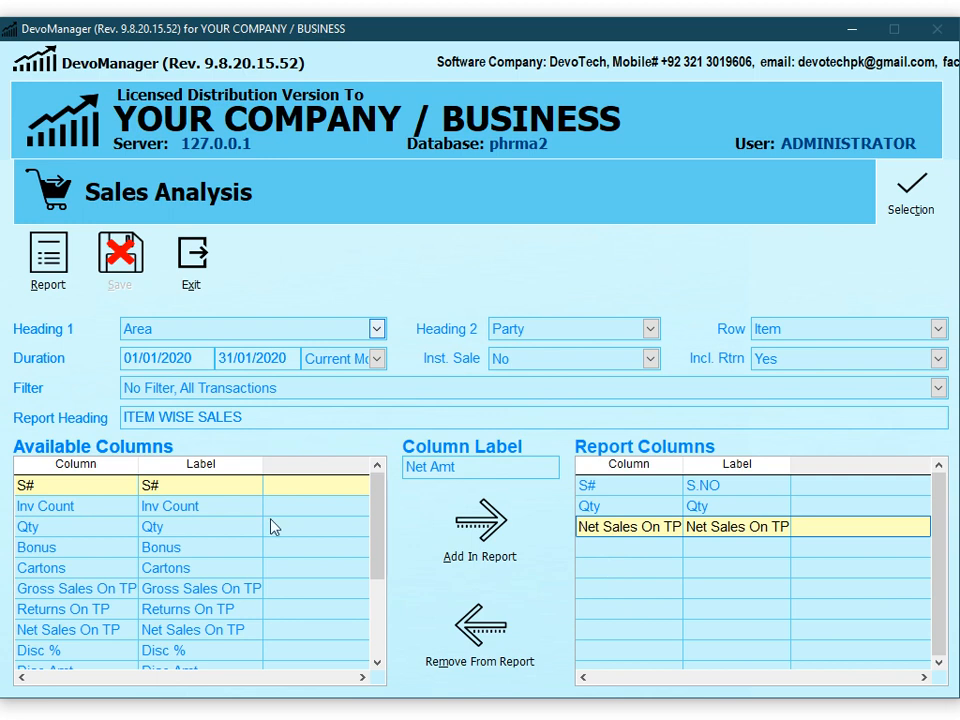
pyautogui.click(50, 278)
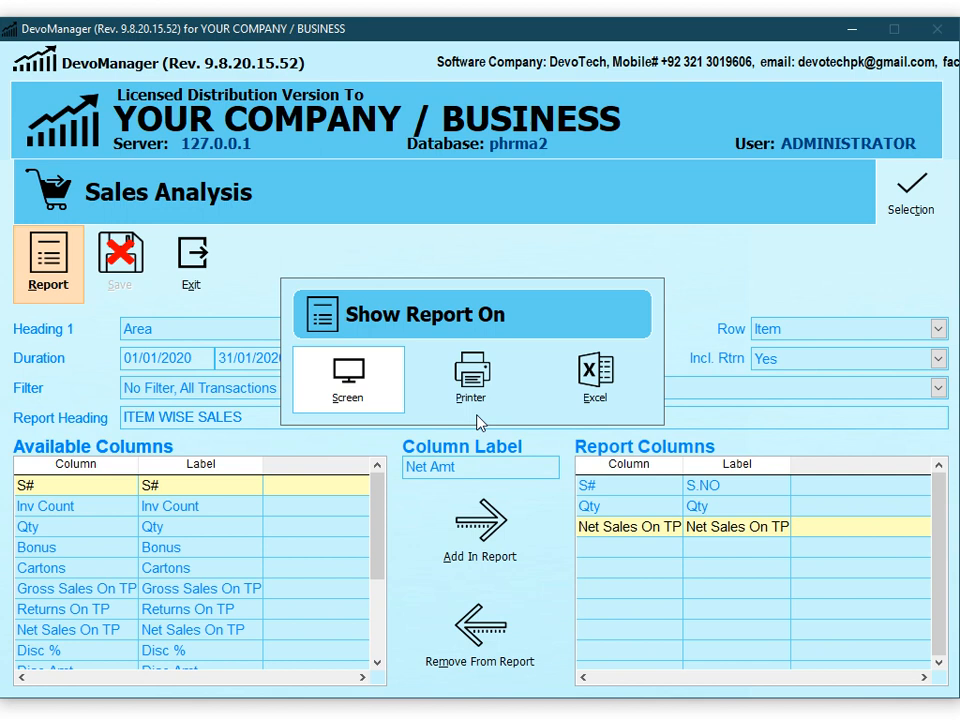
pyautogui.click(352, 395)
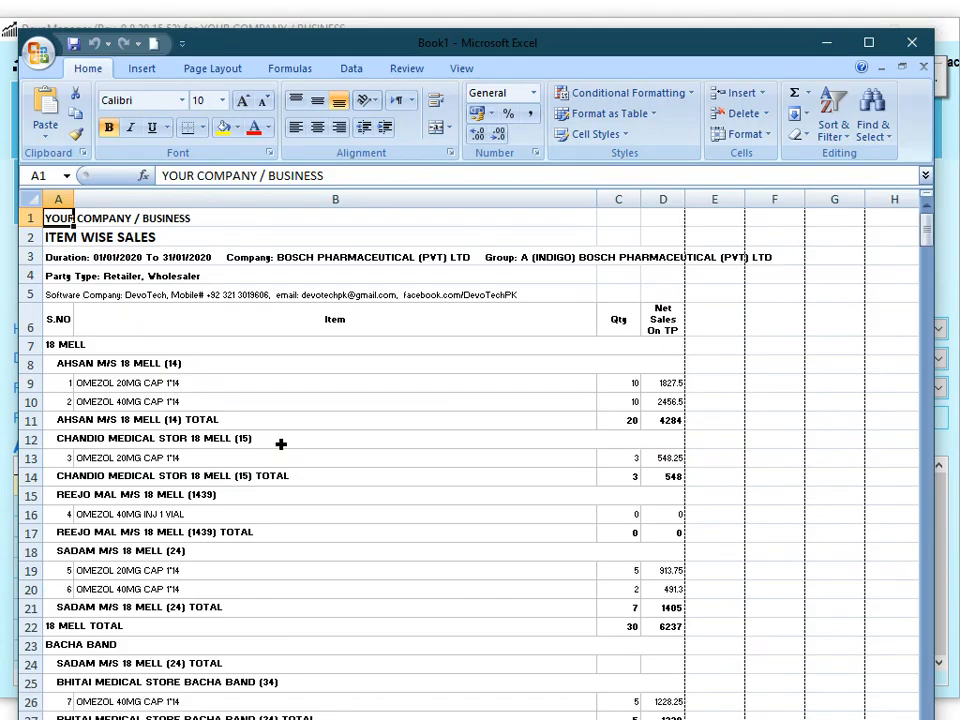
pyautogui.moveTo(527, 43); pyautogui.dragTo(528, 33)
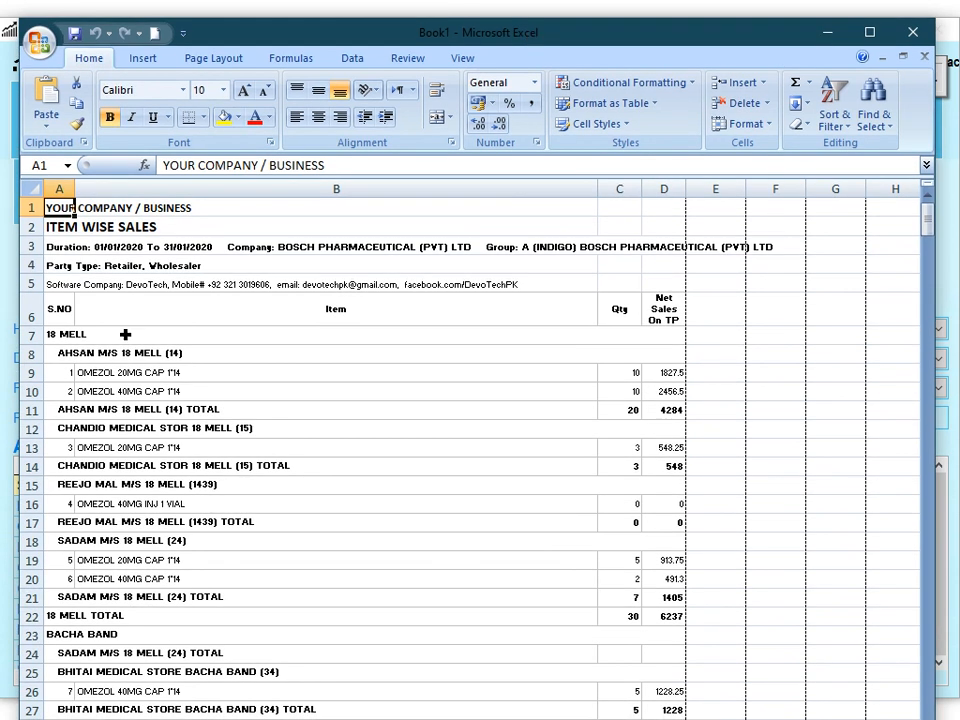
# - Examine the 18 MELL area heading, its party headings, item quantities, net sales and party totals, and browse the following groups
pyautogui.click(88, 338)
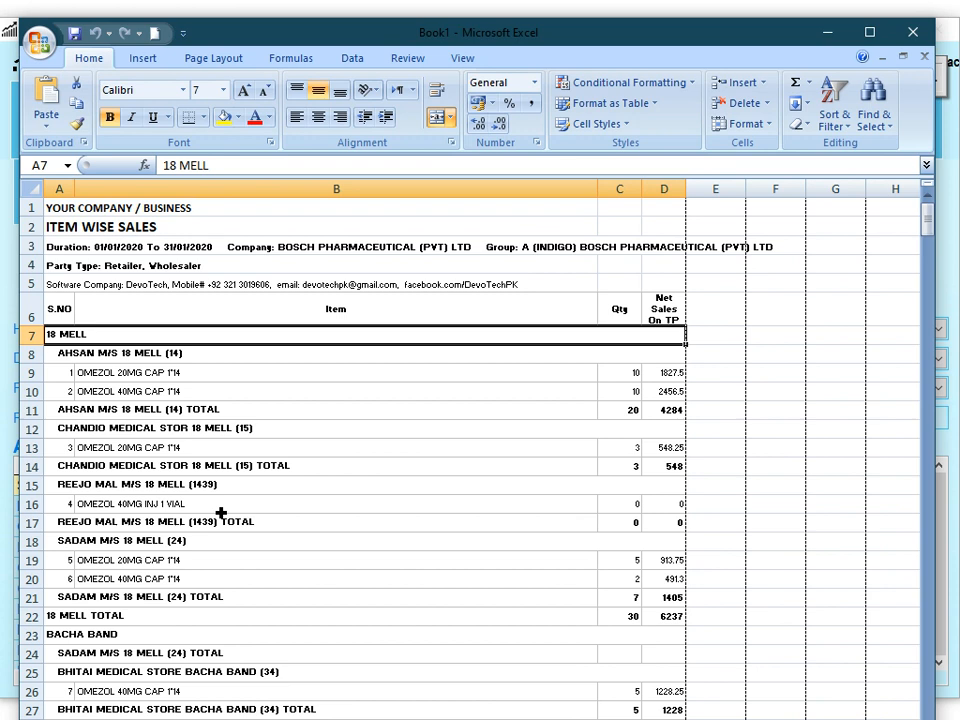
pyautogui.click(152, 356)
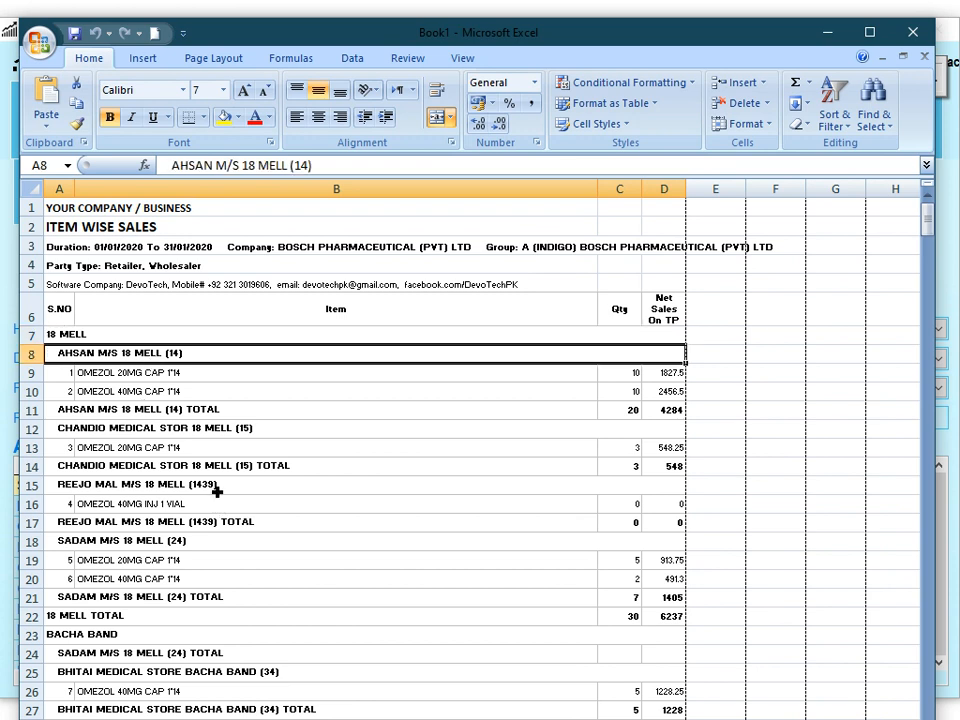
pyautogui.click(68, 376)
pyautogui.click(110, 374)
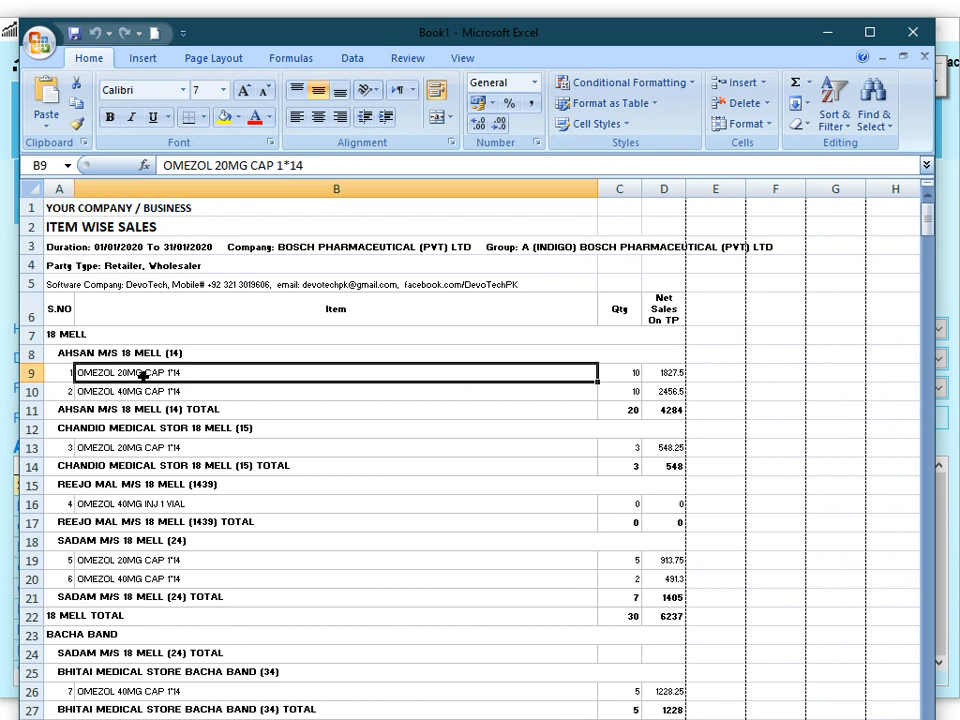
pyautogui.click(632, 375)
pyautogui.click(680, 378)
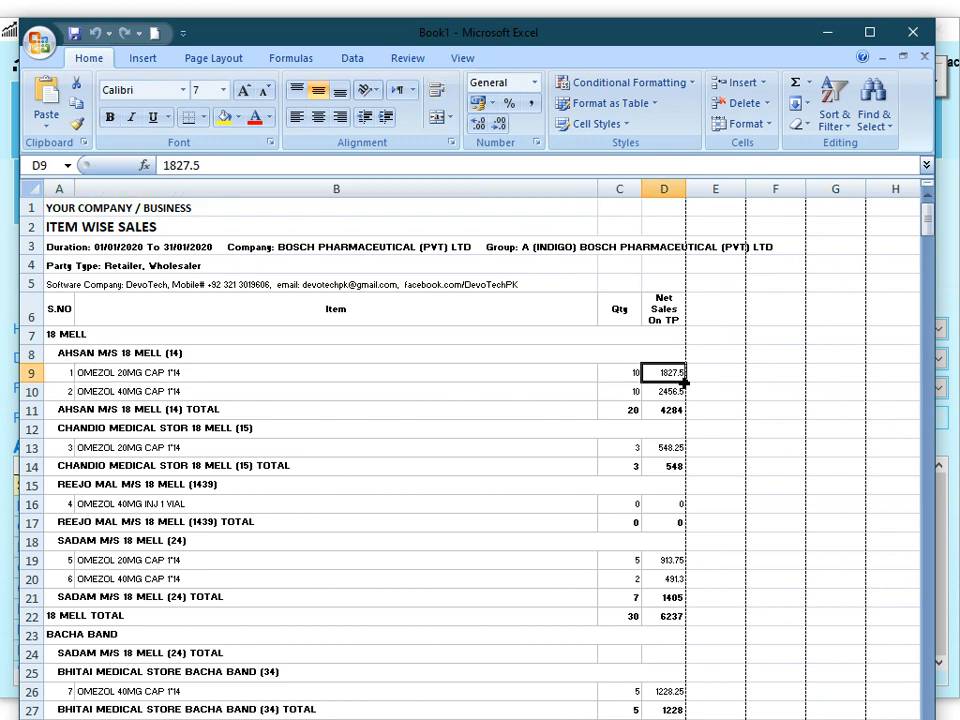
pyautogui.click(150, 396)
pyautogui.click(632, 394)
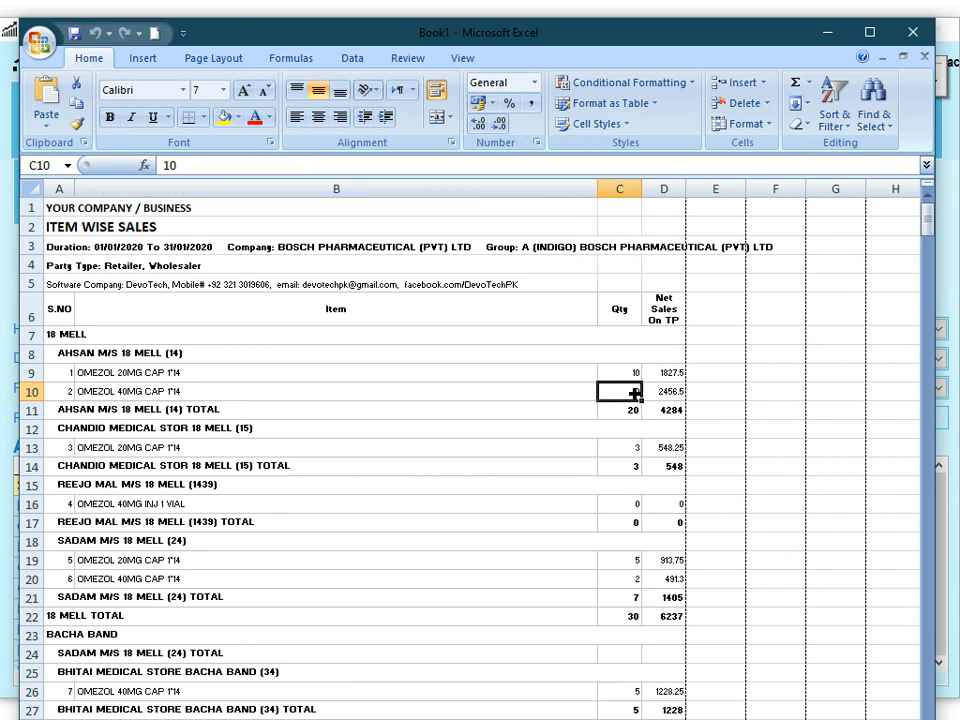
pyautogui.click(671, 392)
pyautogui.click(339, 413)
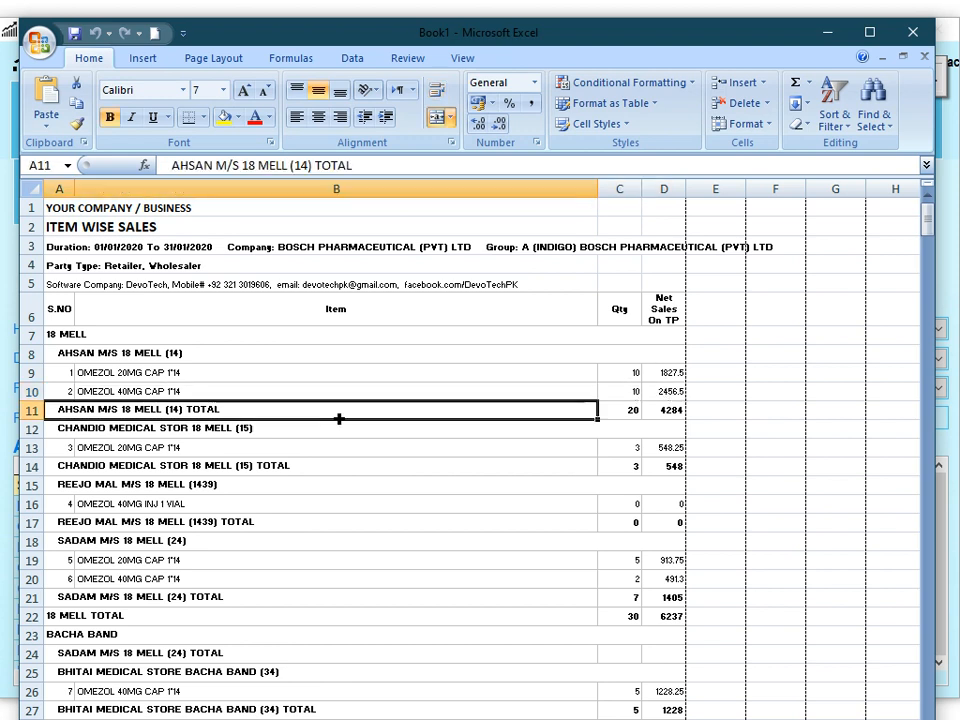
pyautogui.click(627, 415)
pyautogui.click(257, 432)
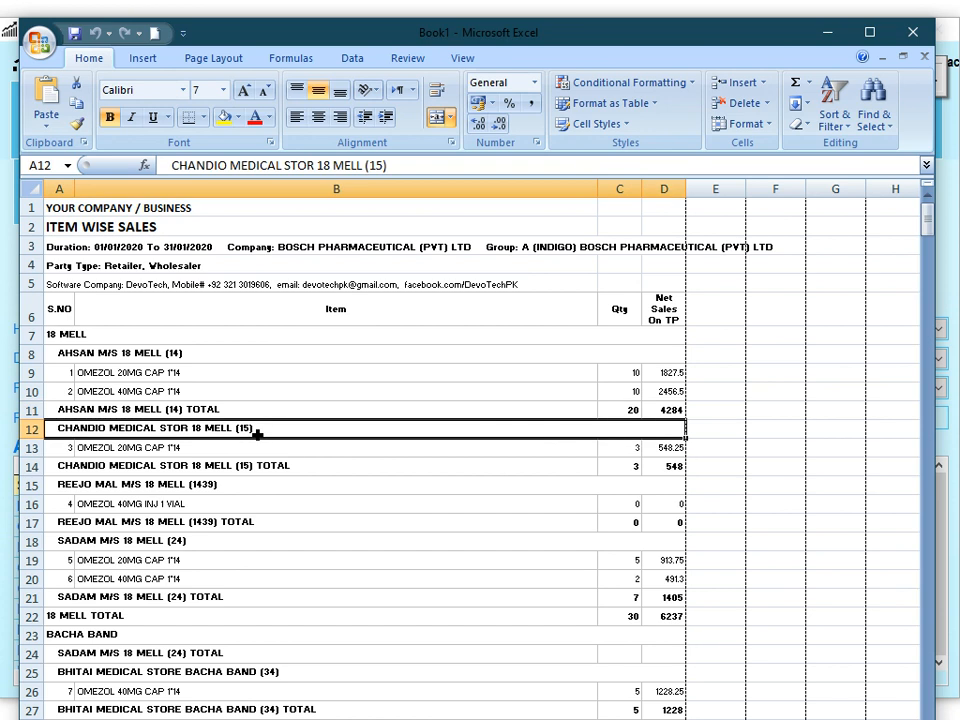
pyautogui.scroll(-3, 207, 479)
pyautogui.scroll(-20, 205, 480)
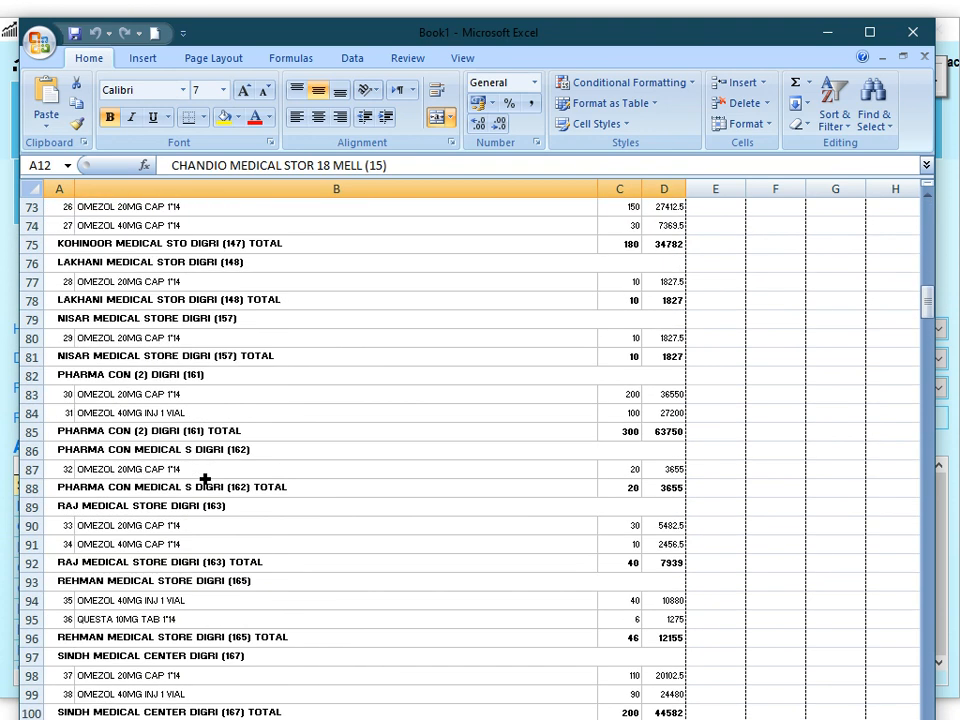
pyautogui.scroll(6, 210, 476)
# - Open the print preview of the grouped report and inspect its first page up close
pyautogui.hotkey('alt', 'f')
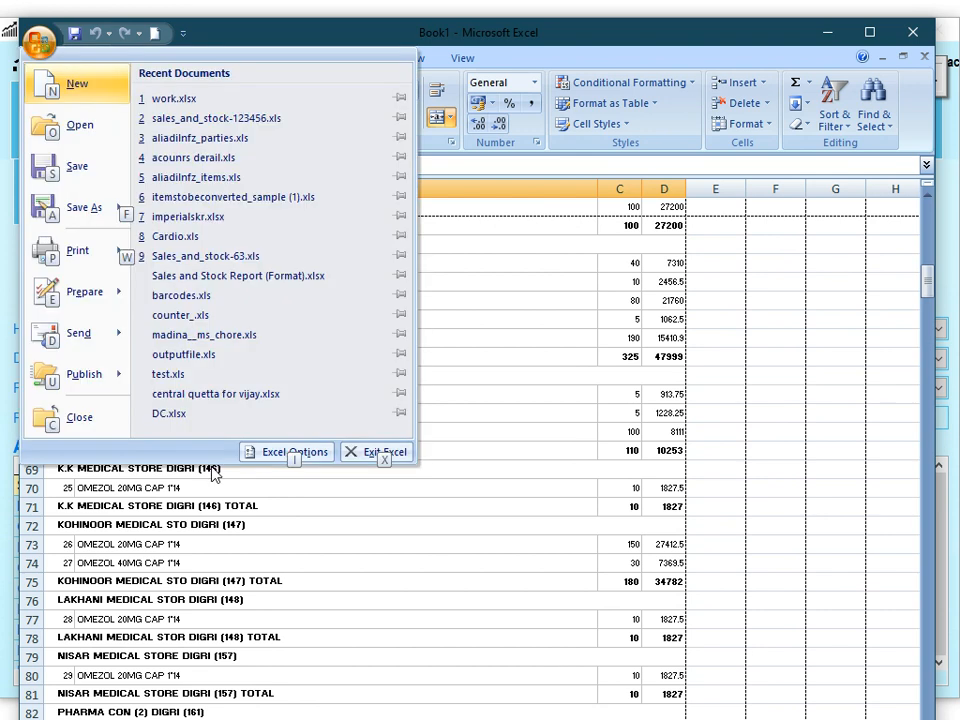
pyautogui.press('w')
pyautogui.press('v')
pyautogui.click(472, 280)
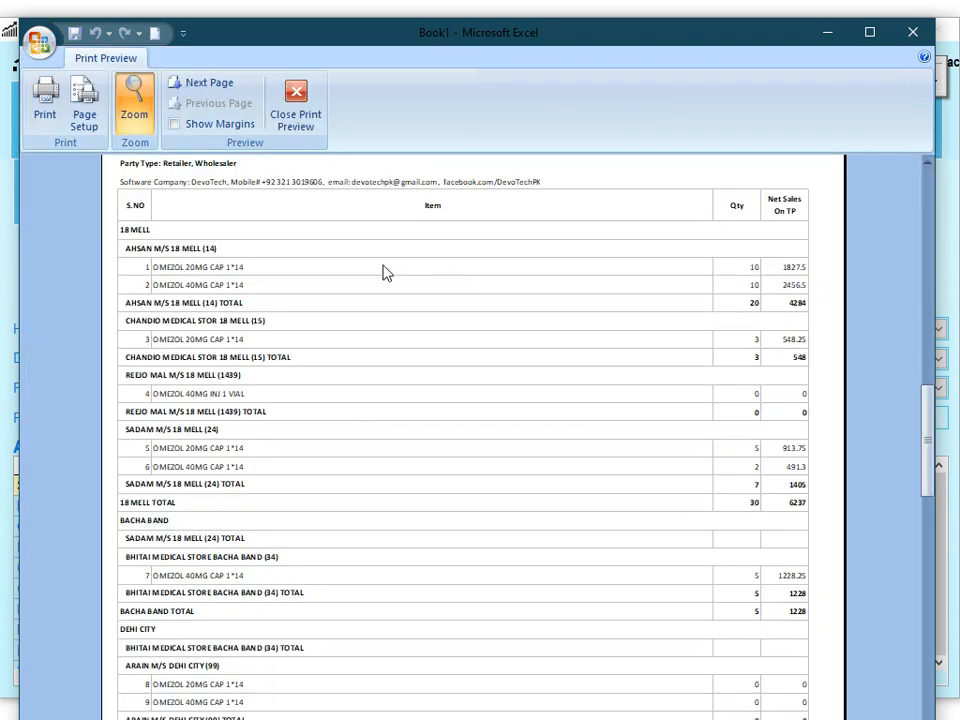
pyautogui.scroll(3, 197, 261)
pyautogui.scroll(-3, 540, 280)
pyautogui.scroll(-10, 556, 335)
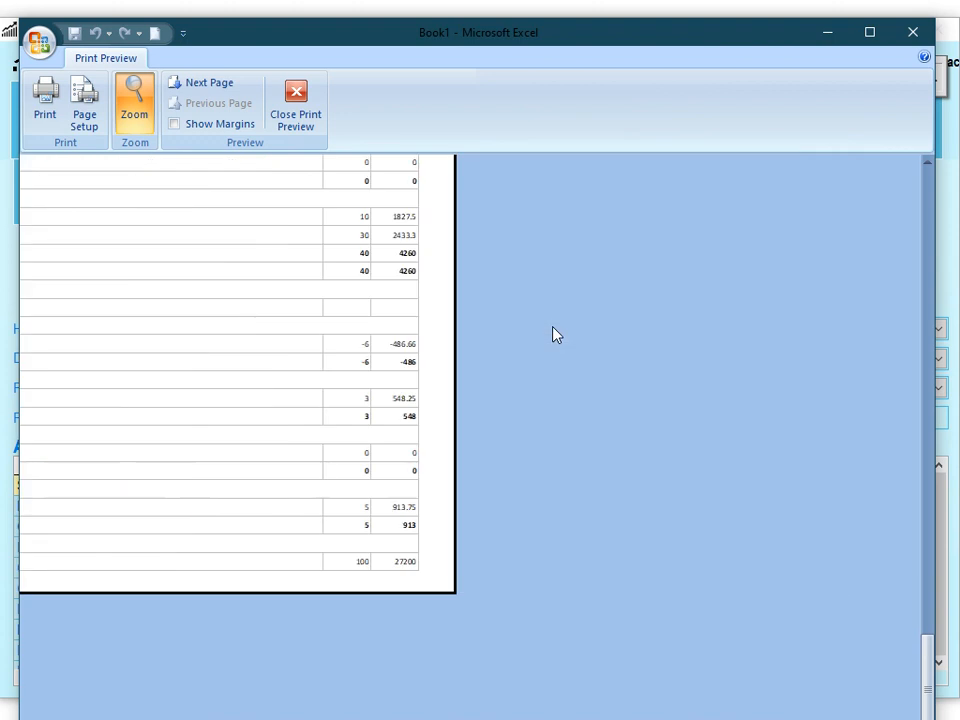
pyautogui.click(306, 322)
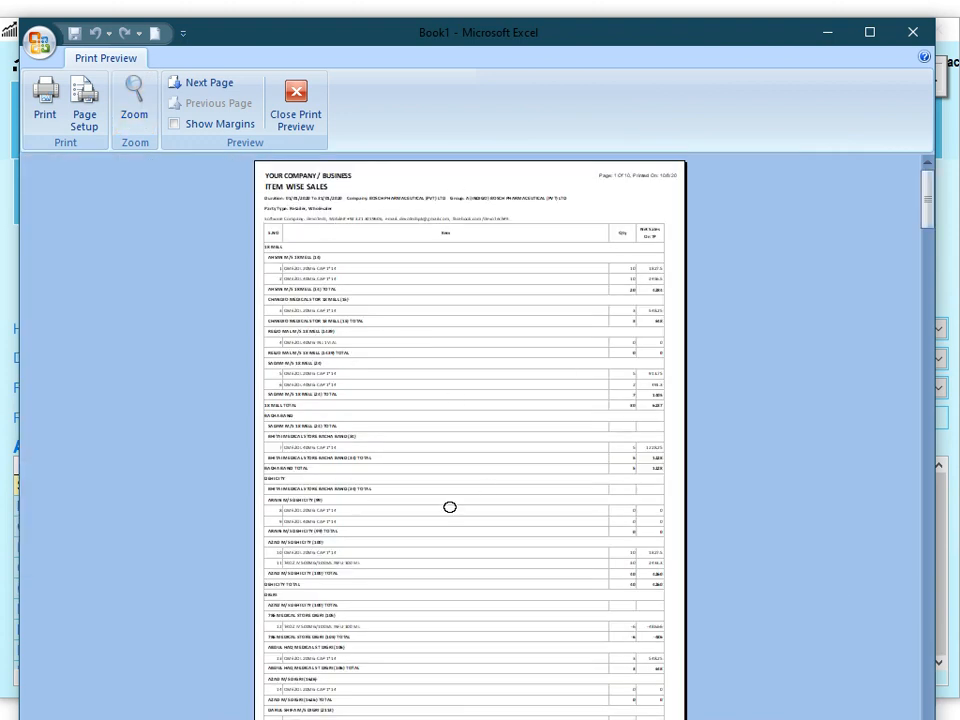
# - Inspect the grand total on the preview's last page, close the preview and return to DevoManager
pyautogui.moveTo(925, 220); pyautogui.dragTo(926, 681)
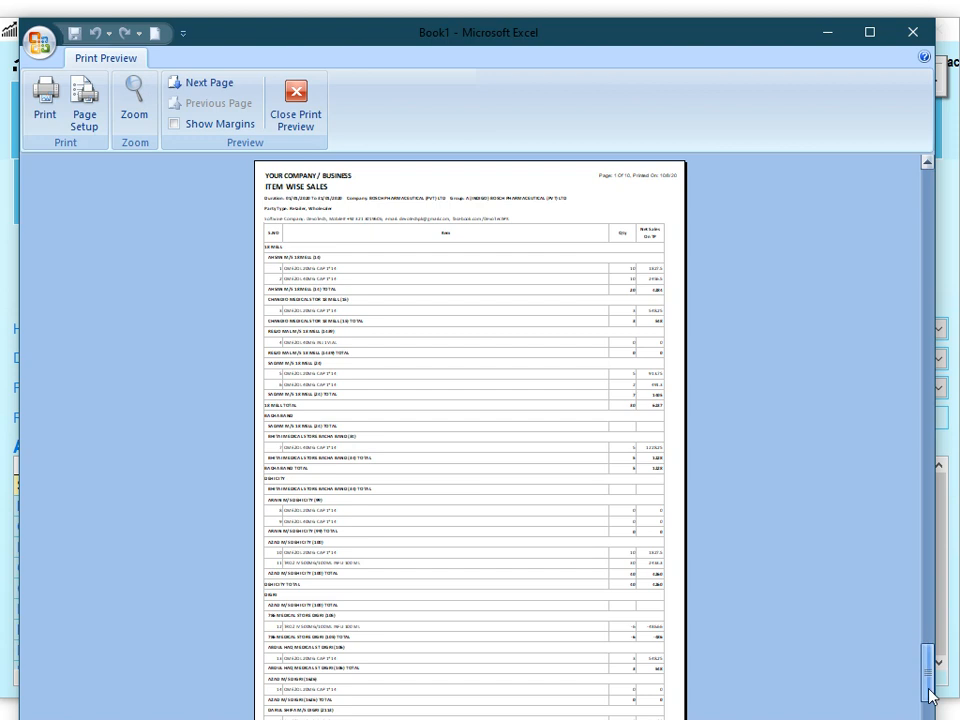
pyautogui.click(352, 404)
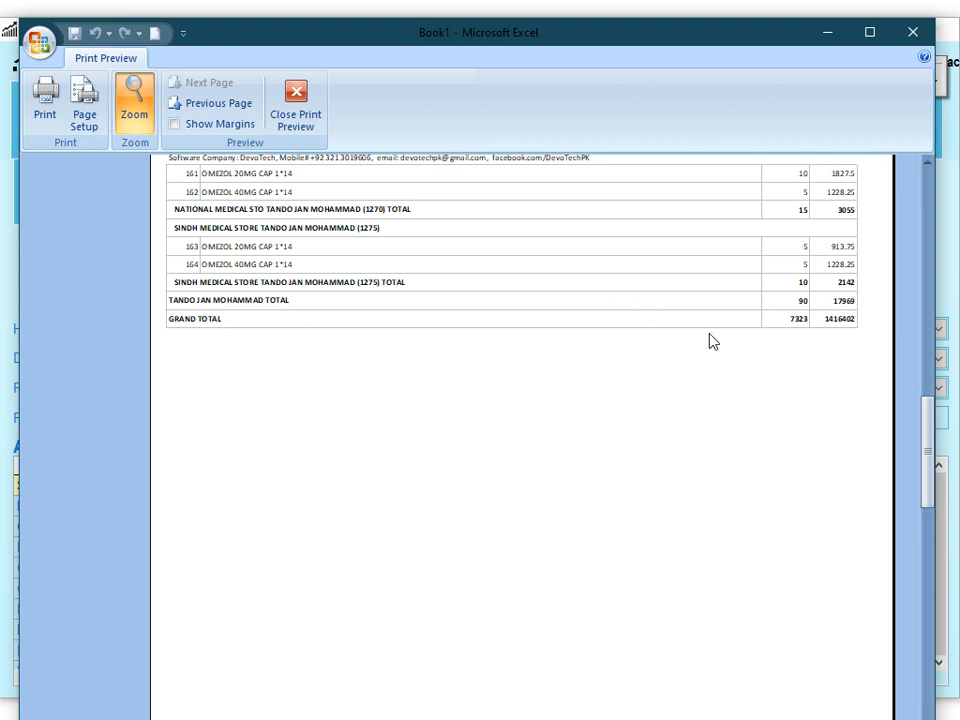
pyautogui.click(442, 316)
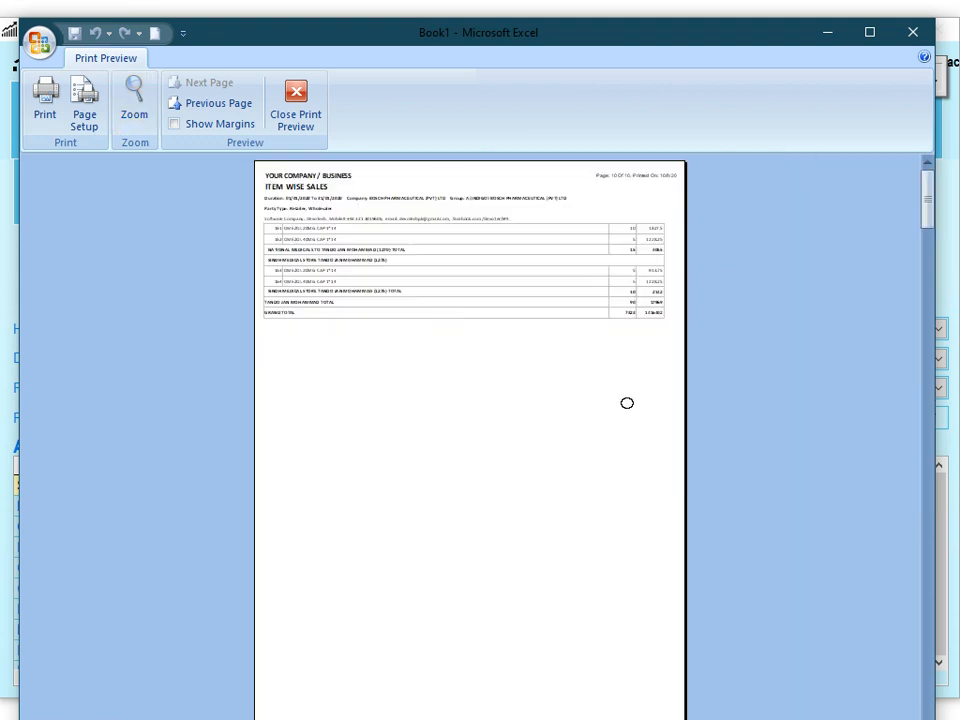
pyautogui.press('Escape')
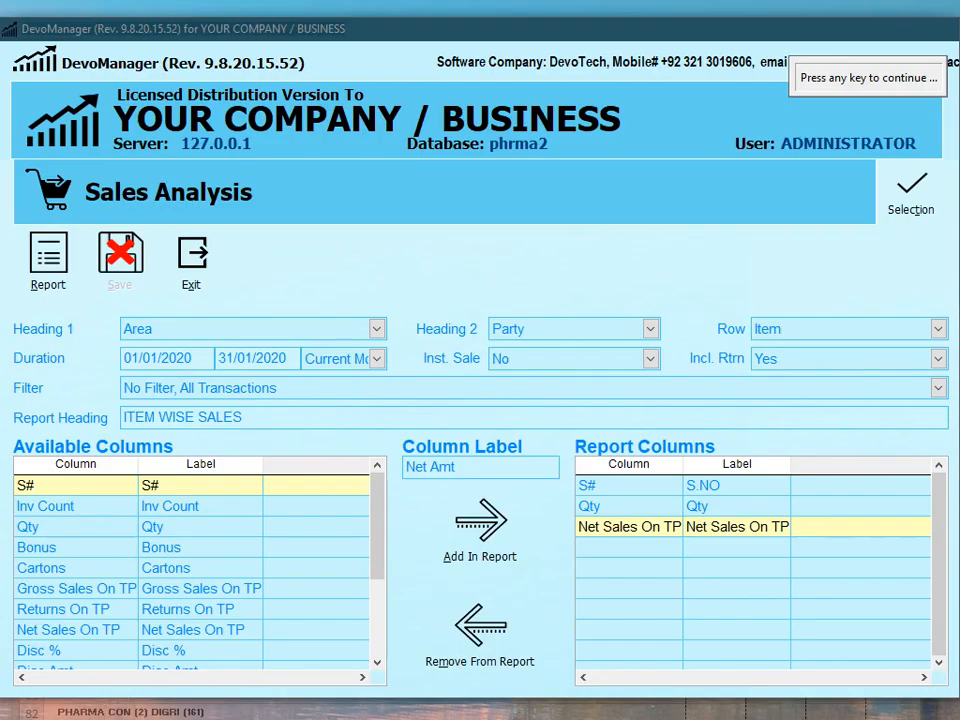
pyautogui.click(229, 716)
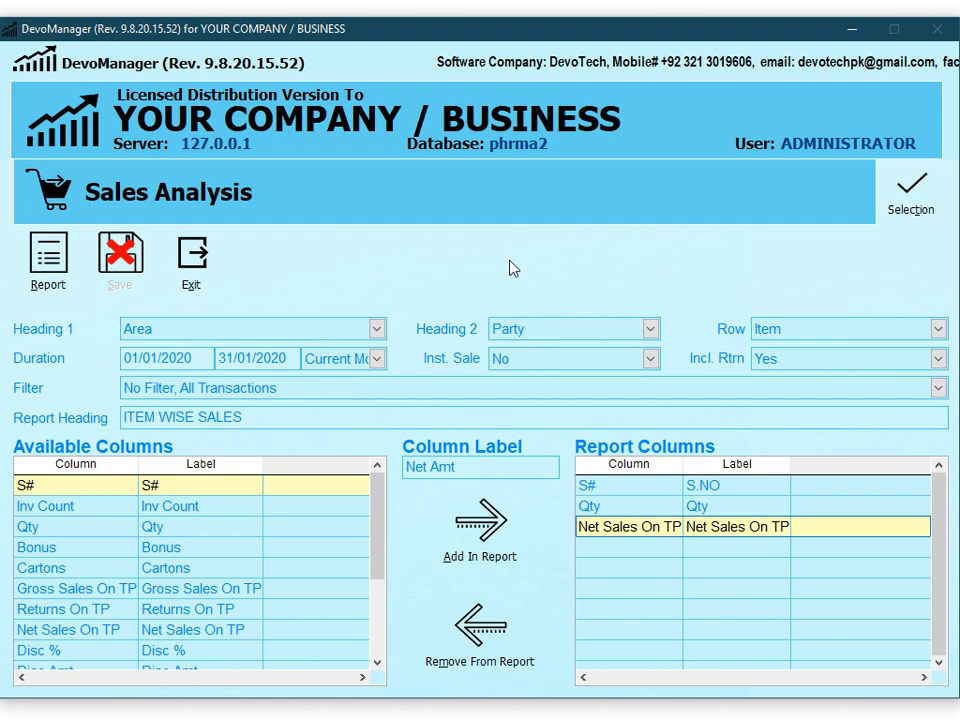
# - Review the grouping options available for Heading 1, Heading 2 and Row
pyautogui.click(376, 328)
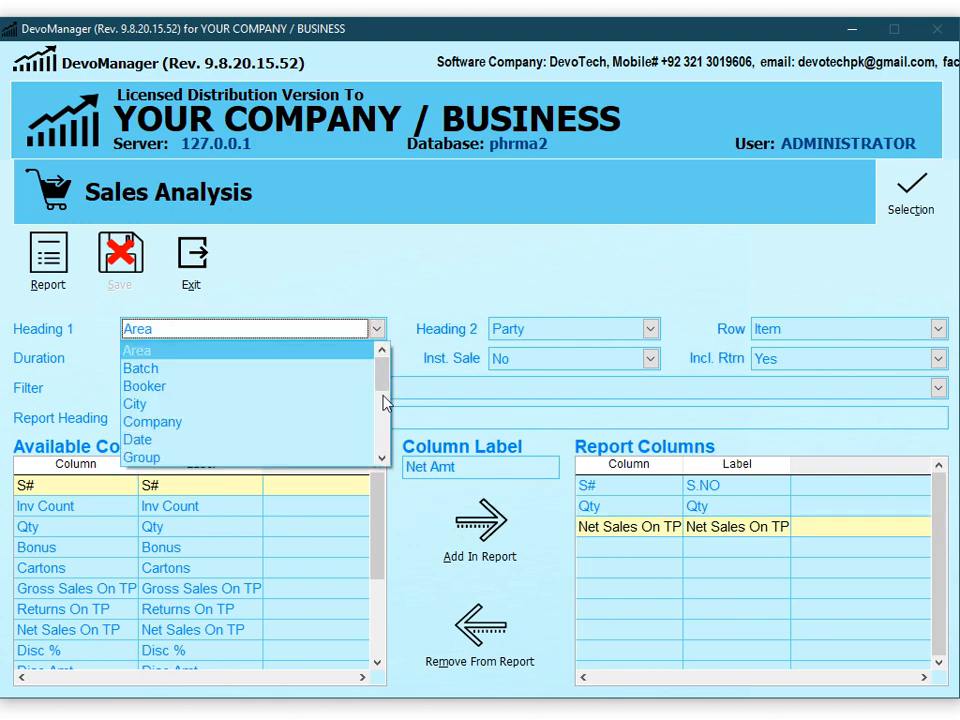
pyautogui.moveTo(383, 378)
pyautogui.mouseDown()
pyautogui.moveTo(386, 456)
pyautogui.moveTo(385, 388)
pyautogui.moveTo(396, 366)
pyautogui.mouseUp()
pyautogui.click(631, 334)
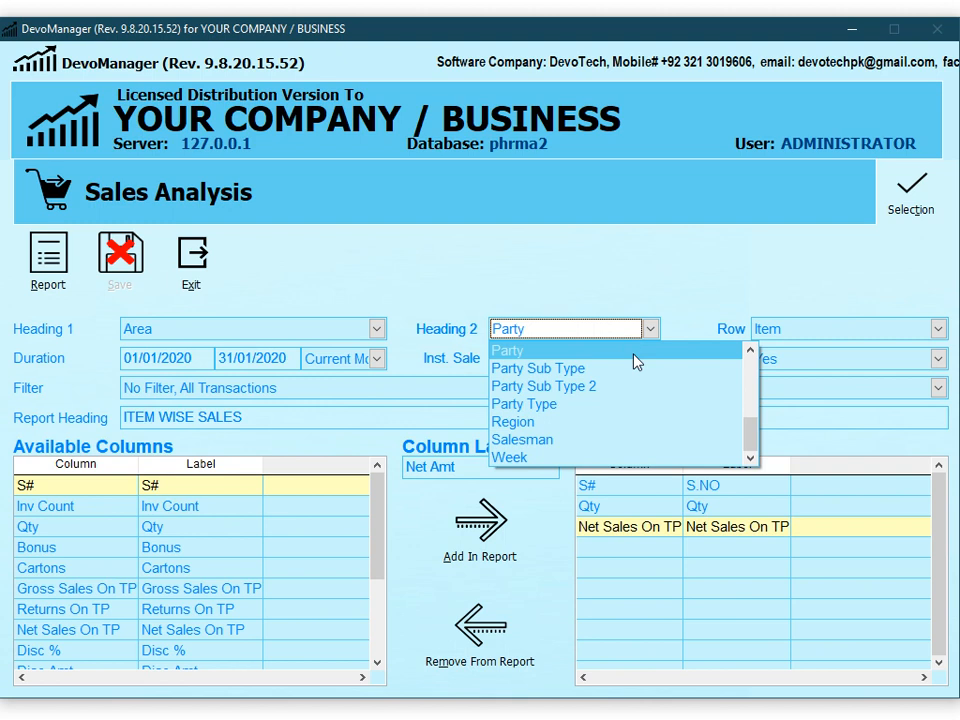
pyautogui.moveTo(755, 438); pyautogui.dragTo(761, 484)
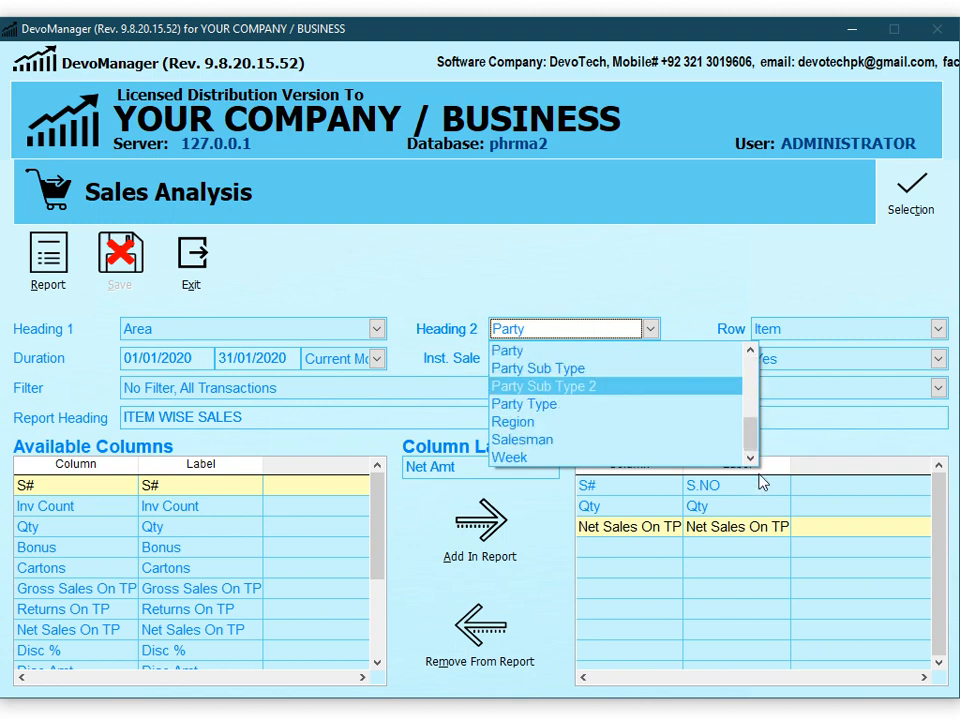
pyautogui.click(938, 328)
pyautogui.moveTo(936, 432)
pyautogui.mouseDown()
pyautogui.moveTo(933, 357)
pyautogui.moveTo(943, 450)
pyautogui.mouseUp()
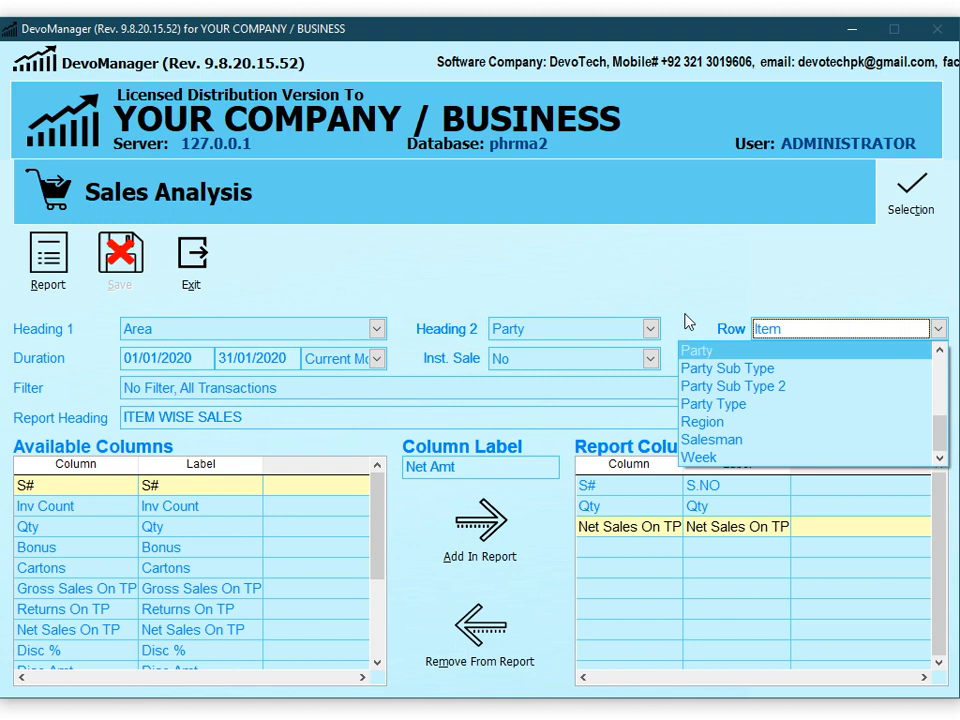
# - Clear the report layout by removing the Net Sales On TP, Qty and S# columns from the report columns
pyautogui.click(463, 268)
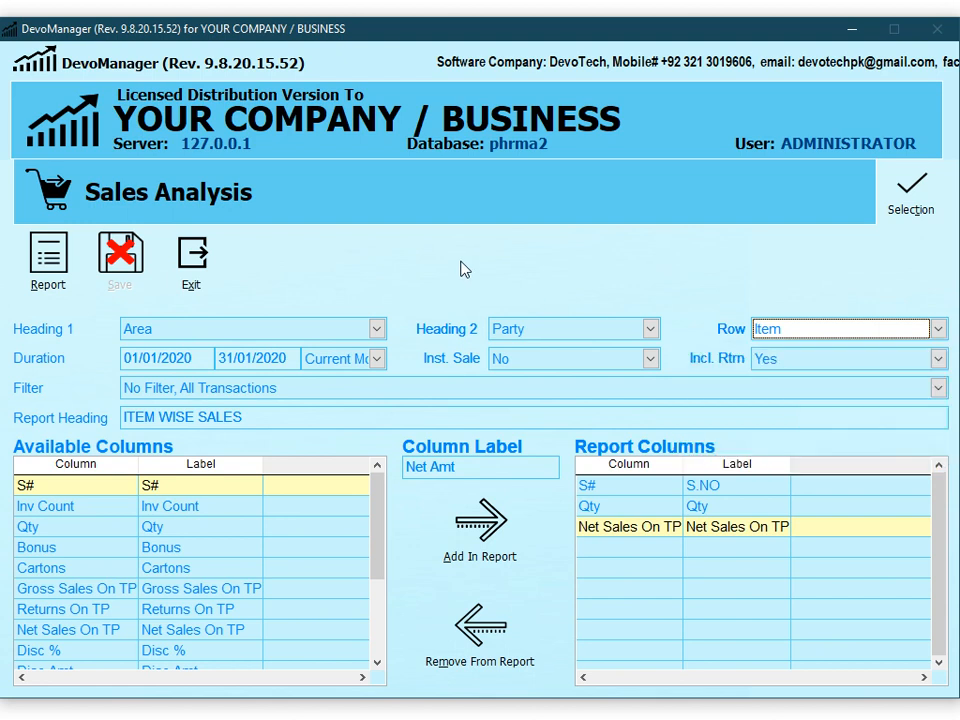
pyautogui.click(156, 508)
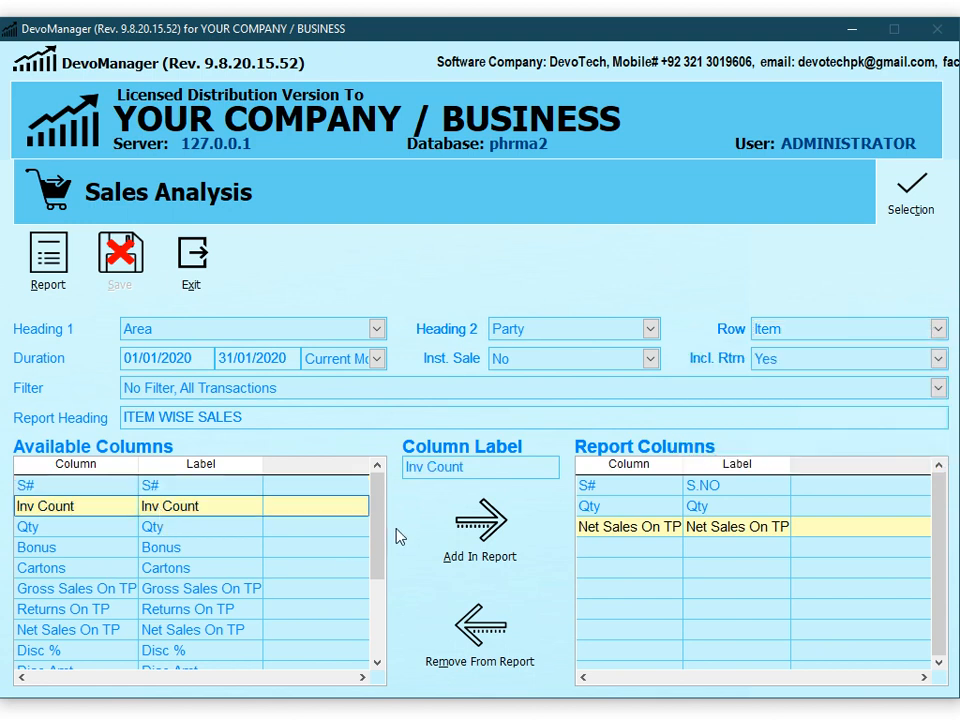
pyautogui.moveTo(375, 574); pyautogui.dragTo(383, 518)
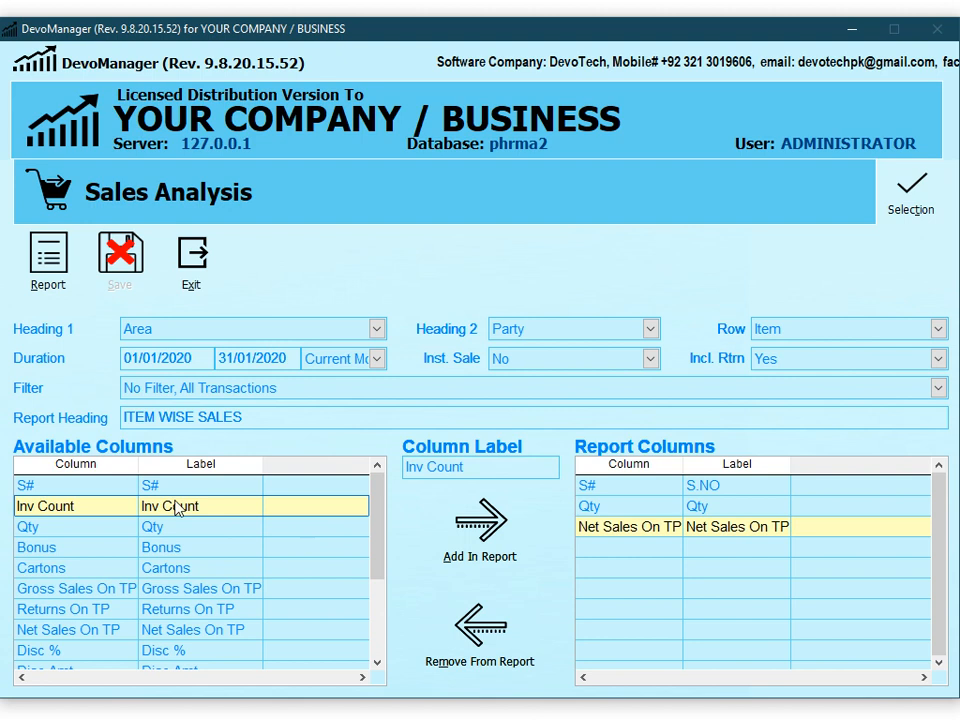
pyautogui.click(619, 528)
pyautogui.click(495, 647)
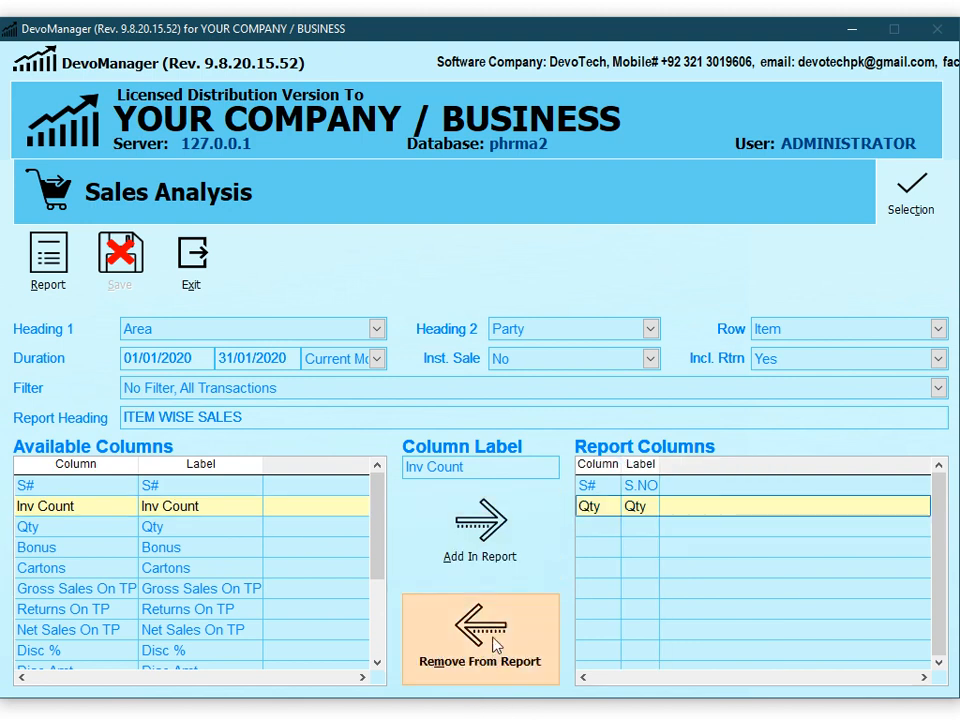
pyautogui.click(489, 641)
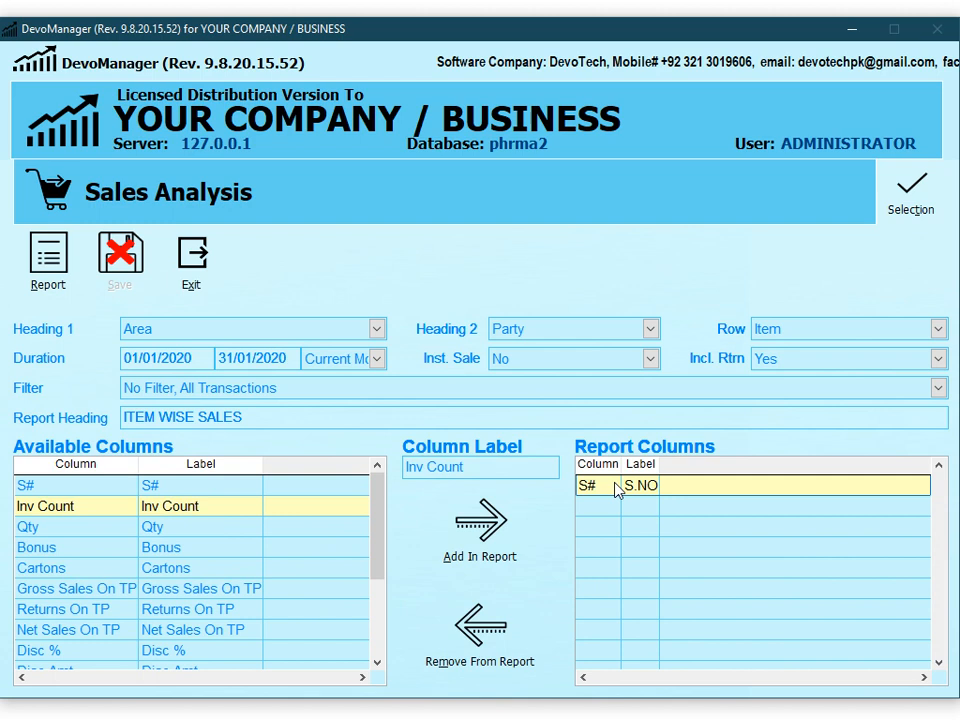
pyautogui.click(508, 653)
# - Add Gross Sales On TP, Returns On TP and Net Sales On TP to the report columns
pyautogui.click(376, 518)
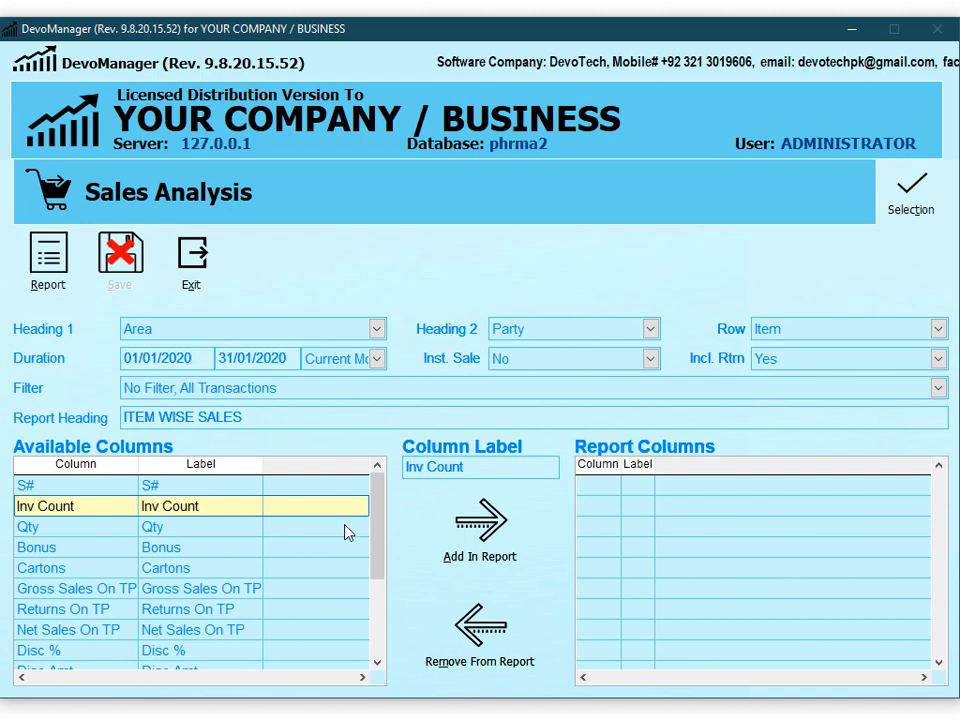
pyautogui.click(221, 595)
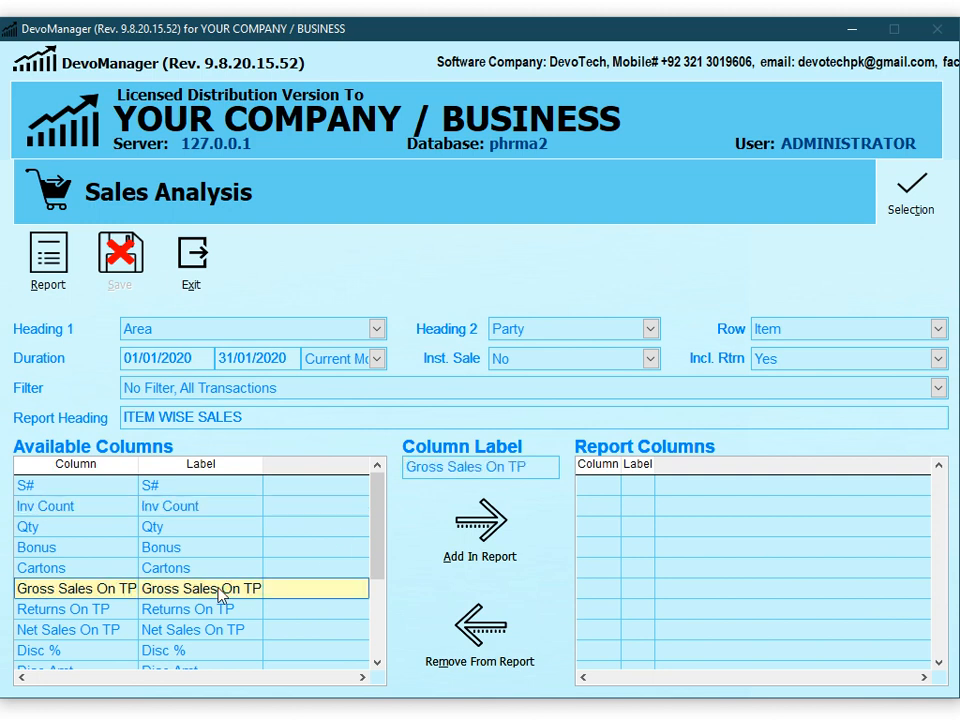
pyautogui.click(416, 555)
pyautogui.click(268, 612)
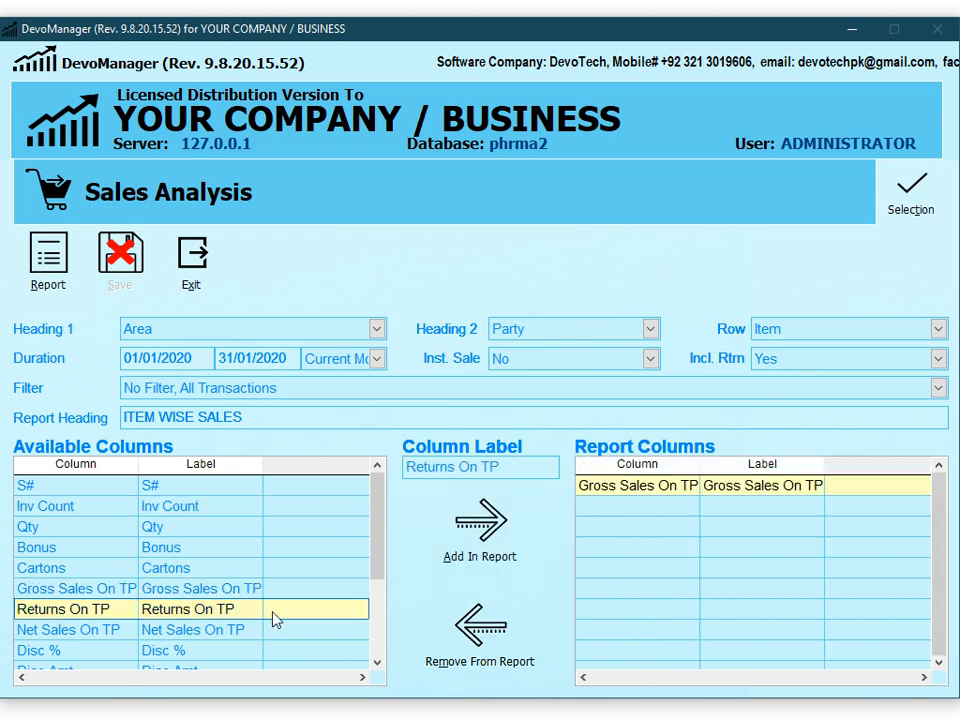
pyautogui.click(478, 553)
pyautogui.click(244, 630)
pyautogui.click(476, 558)
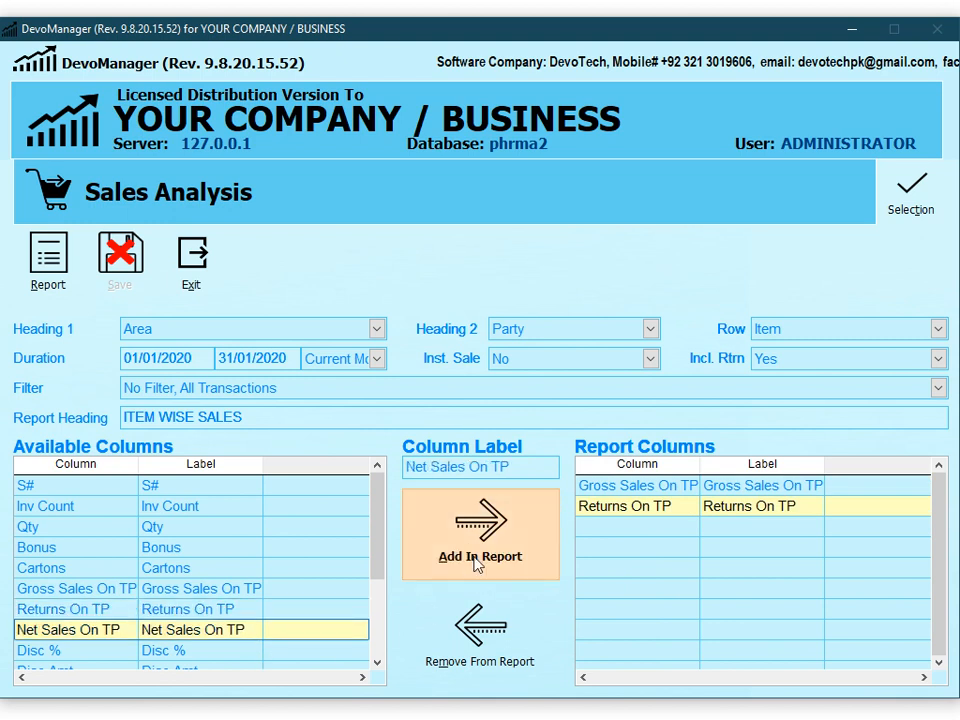
# - Add Net Amt, Qty and Bonus to the report columns after Net Sales On TP
pyautogui.scroll(-4, 189, 557)
pyautogui.click(190, 500)
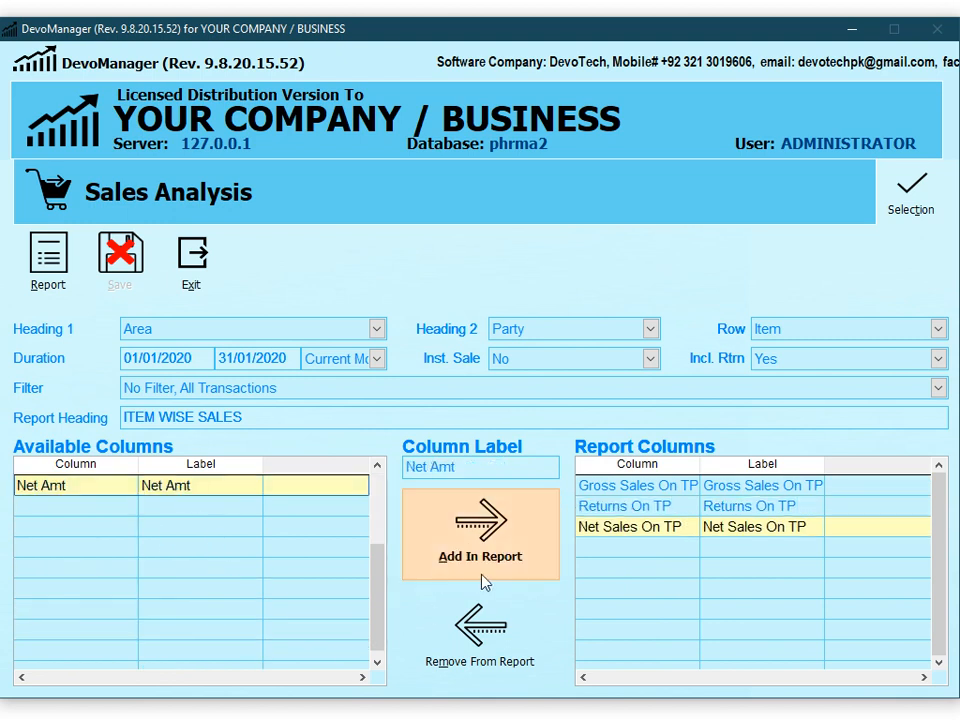
pyautogui.click(480, 579)
pyautogui.scroll(5, 262, 566)
pyautogui.click(175, 528)
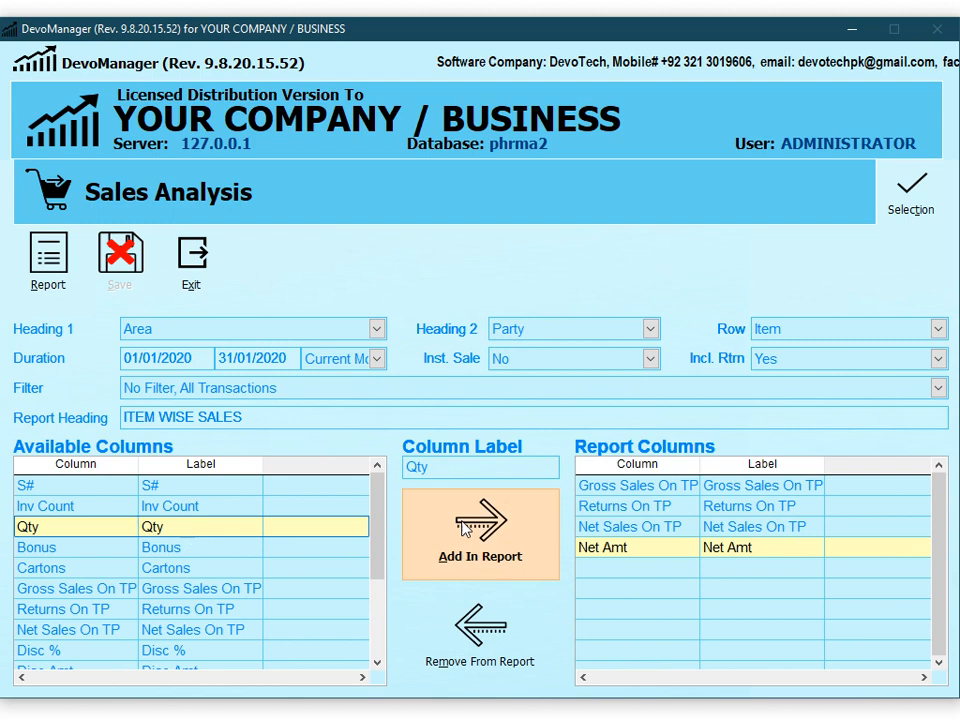
pyautogui.click(482, 516)
pyautogui.click(204, 550)
pyautogui.click(478, 535)
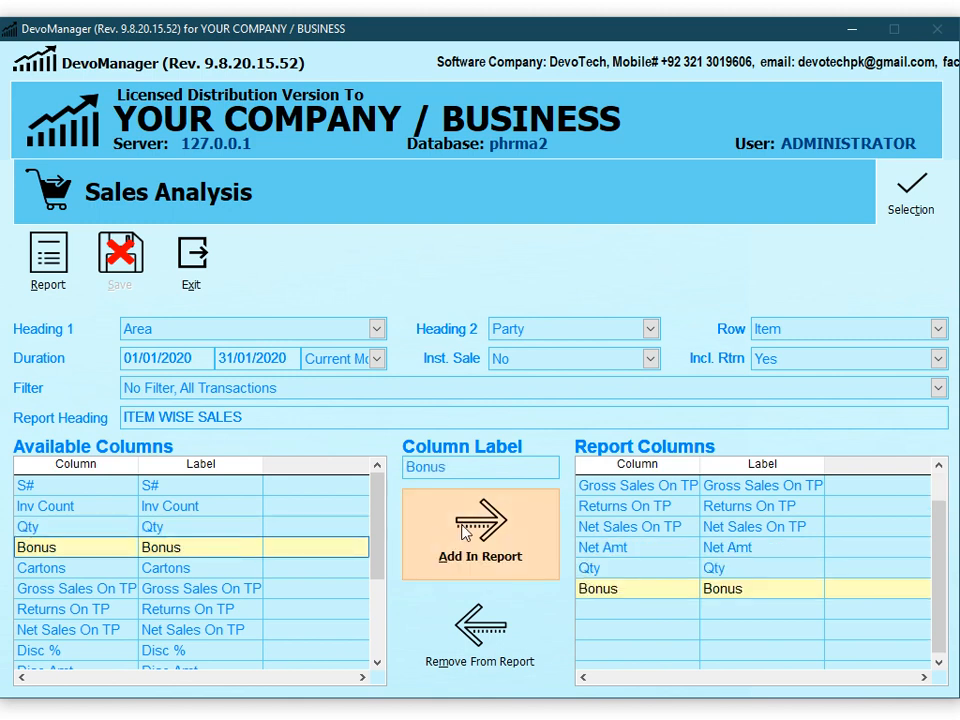